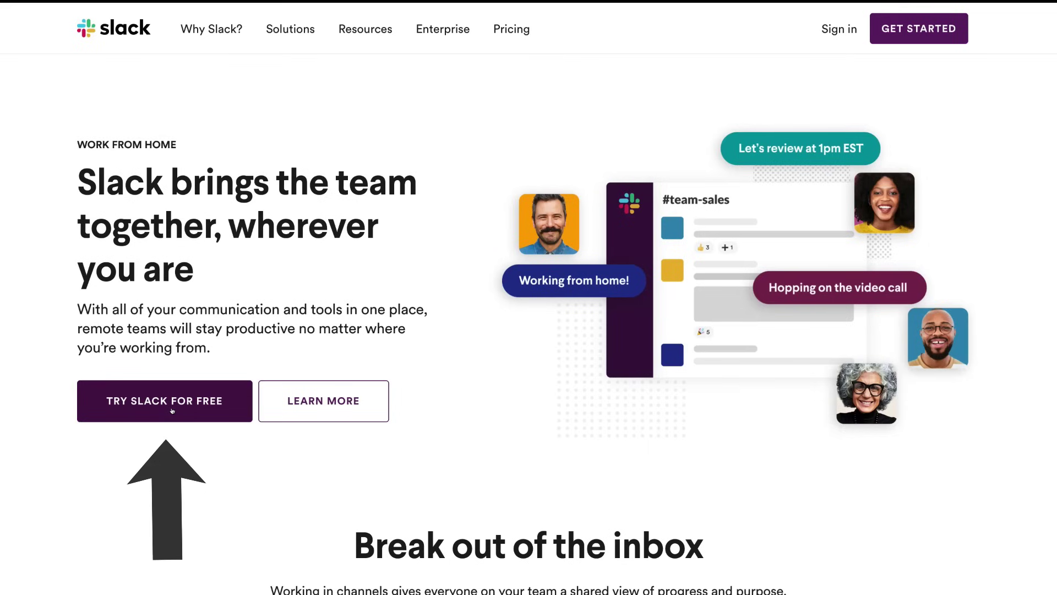
Step: Create a Slack account for a new workspace, opting out of Slack emails, and save the account password in the browser
click(172, 410)
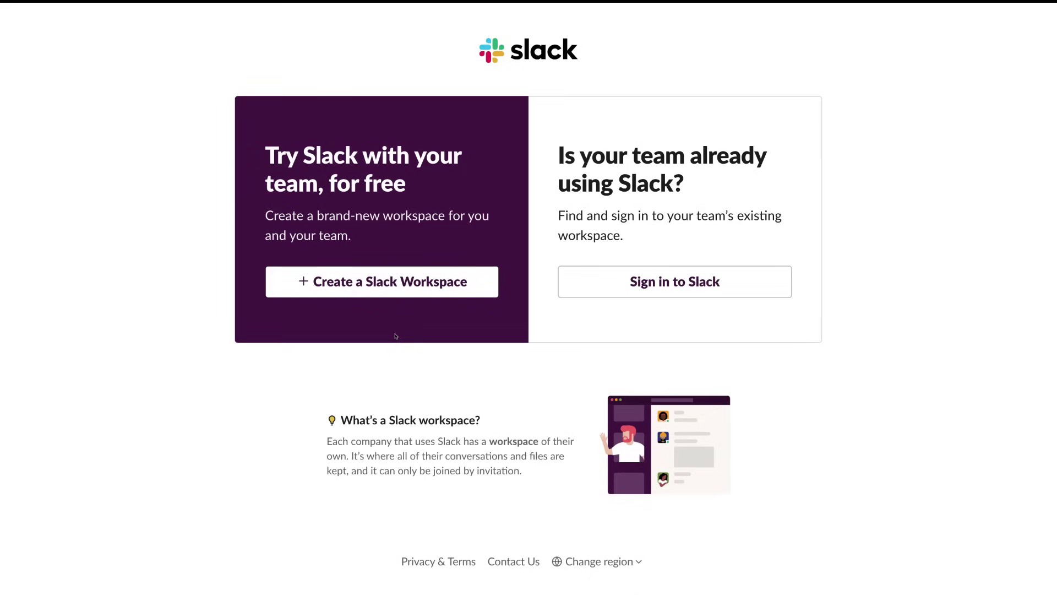
click(391, 284)
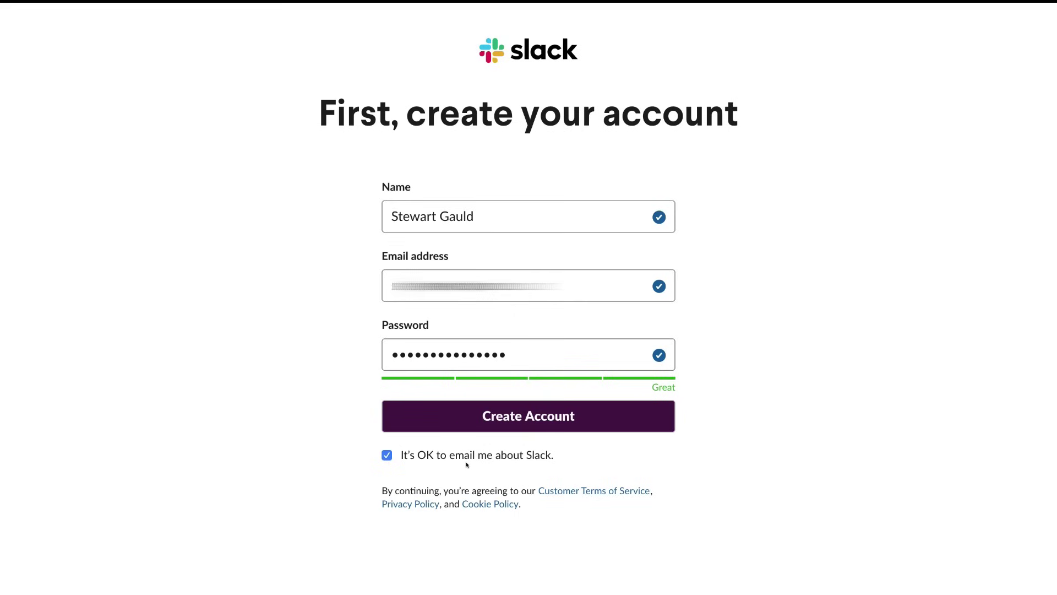
click(388, 456)
click(531, 423)
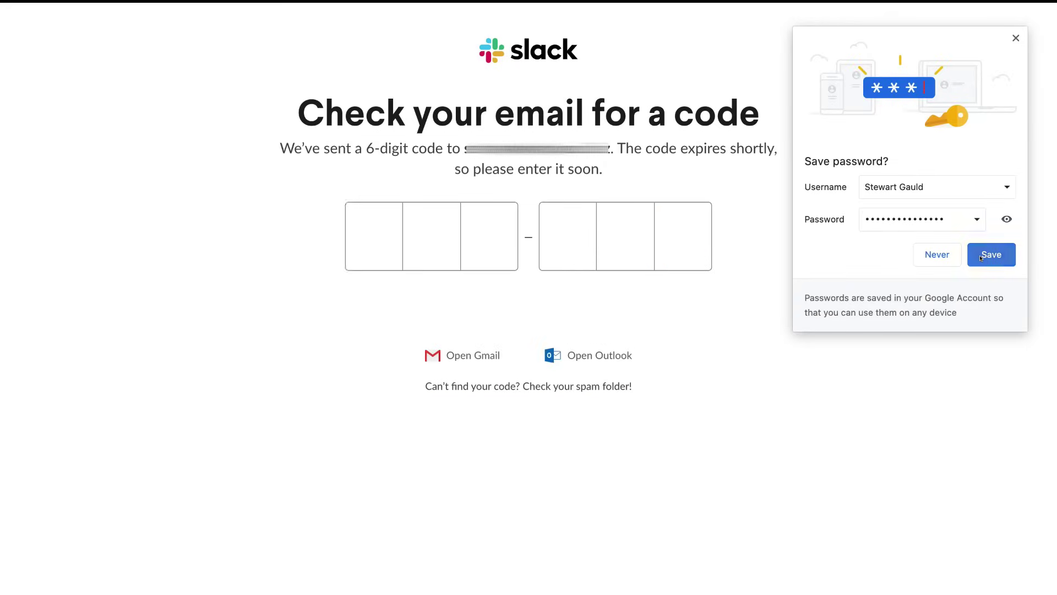
click(981, 257)
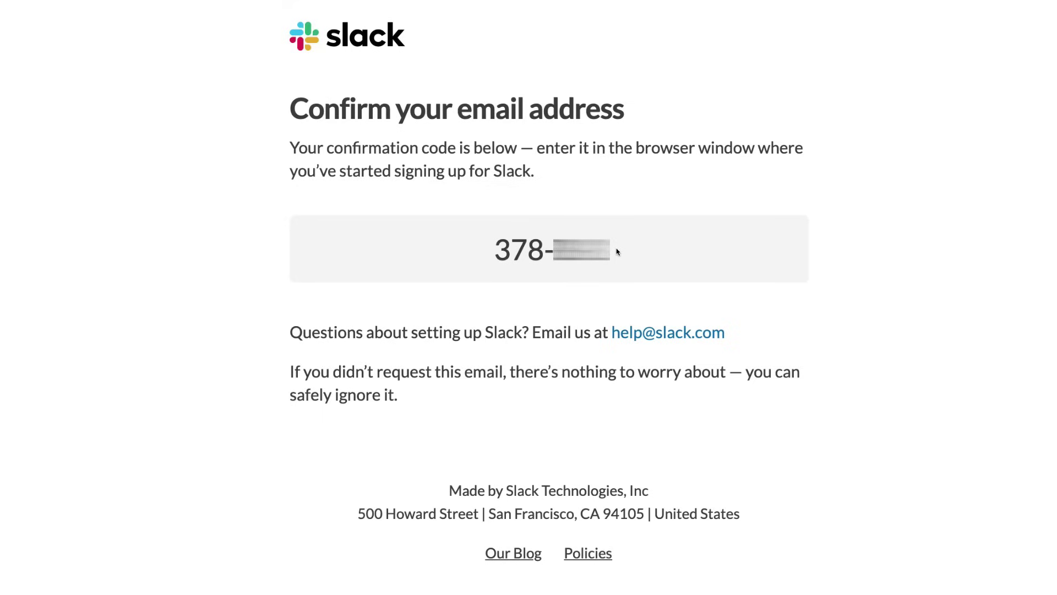
Step: Copy the confirmation code from the Slack email and enter it in the sign-up's verification code field
drag(617, 252, 498, 244)
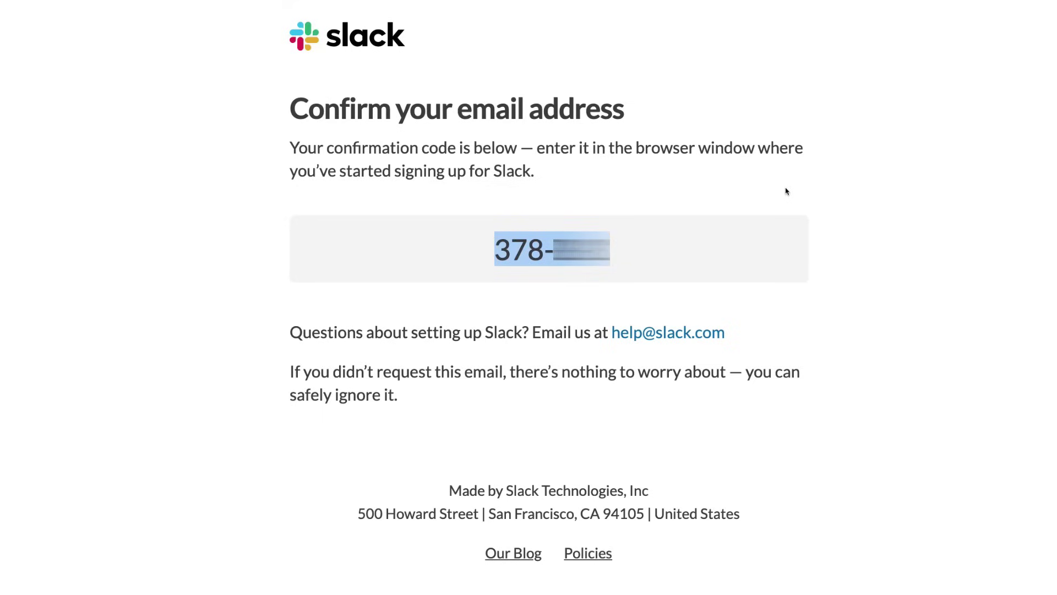
key(super+Tab)
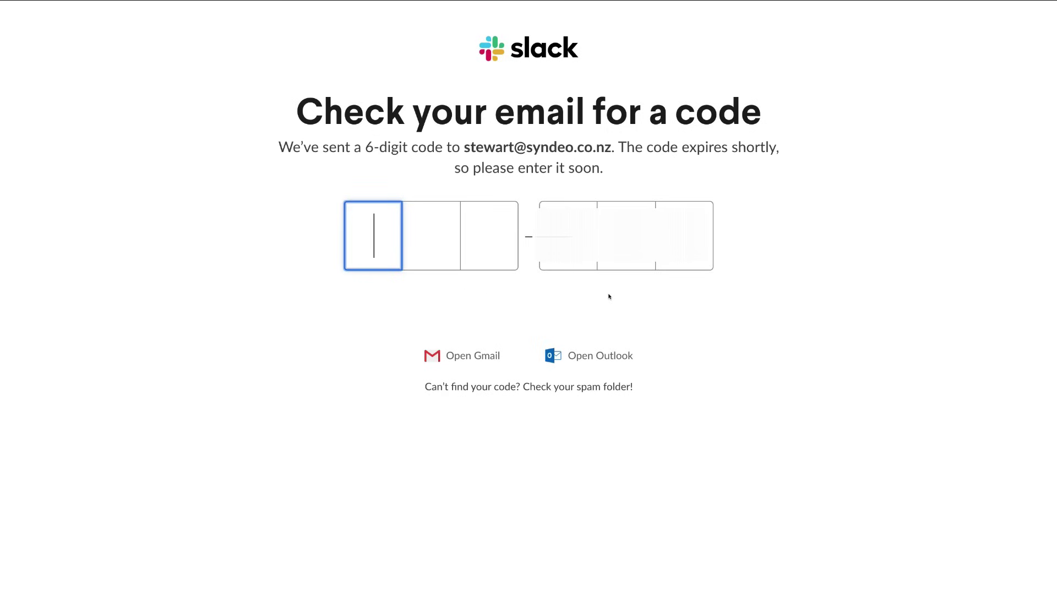
key(super+v)
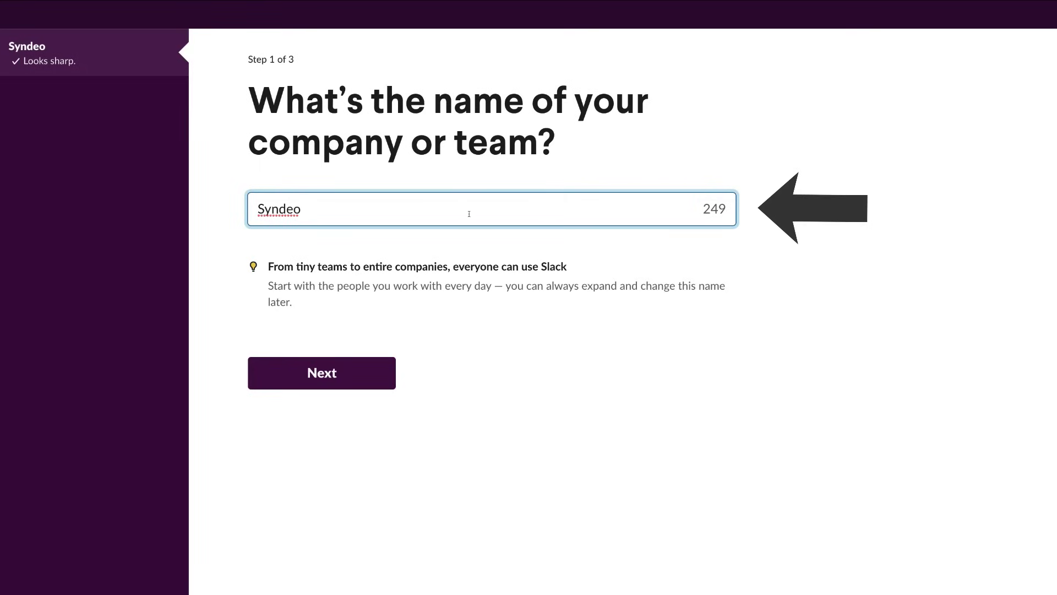
Step: Name the company Syndeo Media and choose Working on a project, Staying connected and Sharing ideas as the first uses
text(Media)
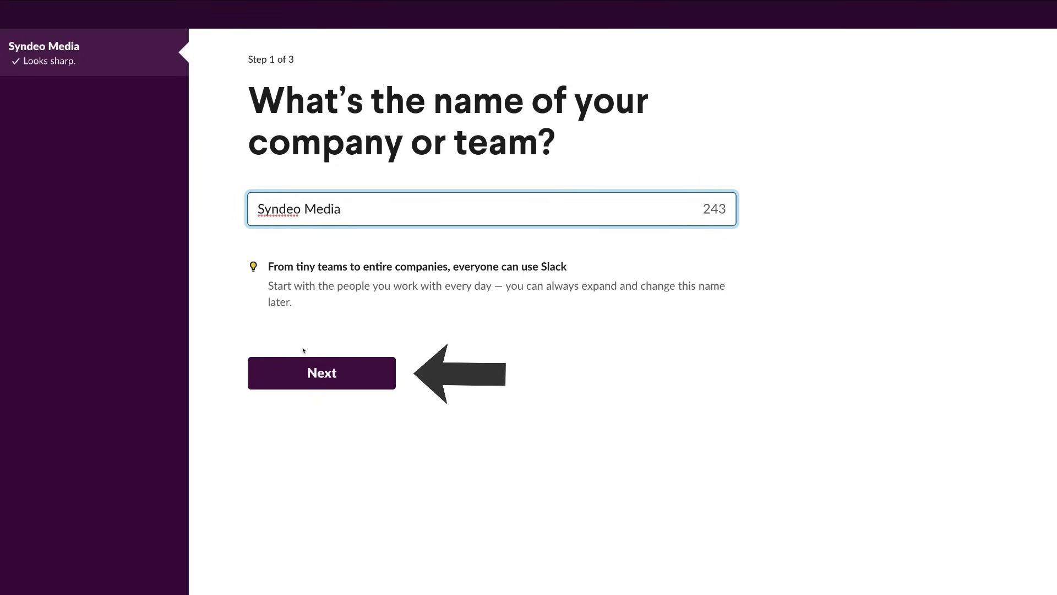
click(331, 375)
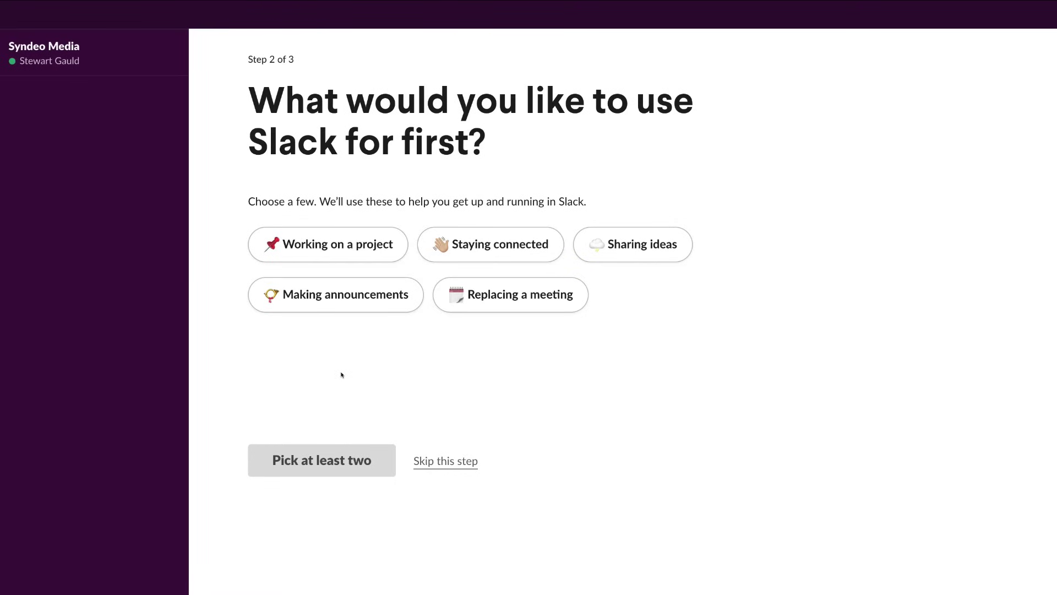
click(341, 250)
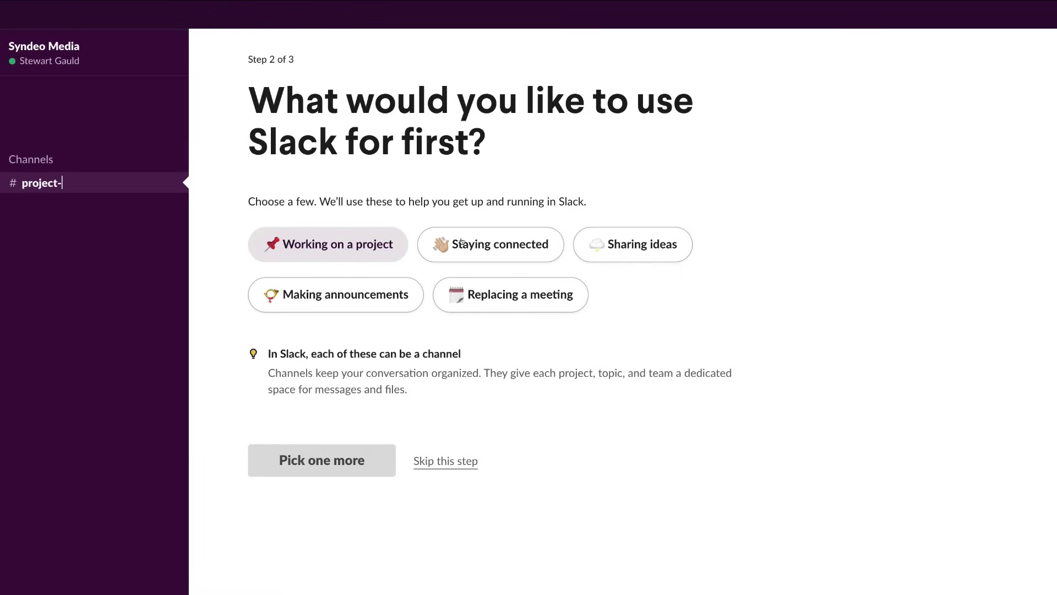
click(514, 242)
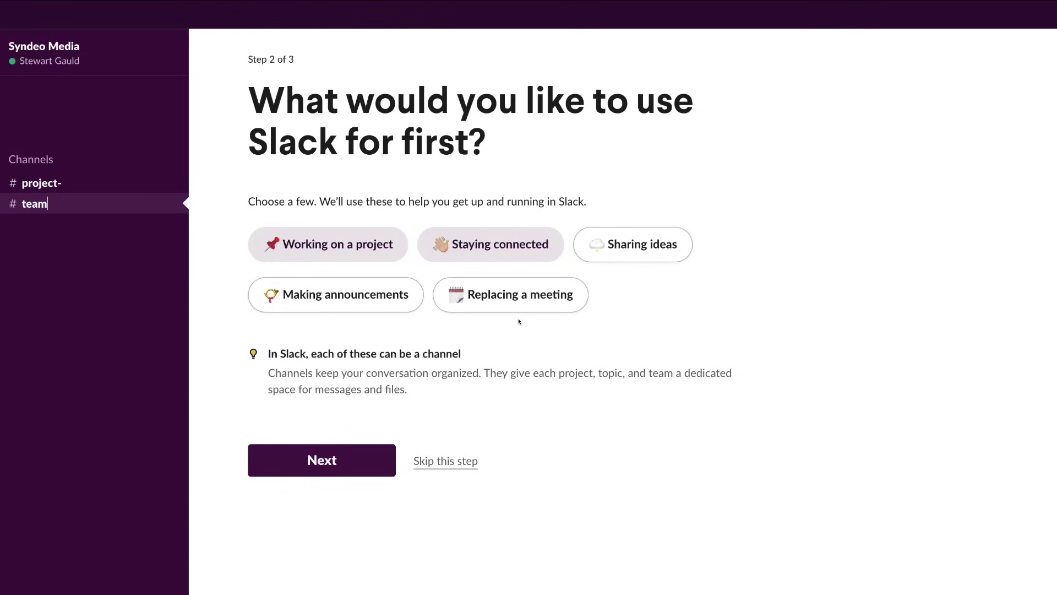
click(632, 253)
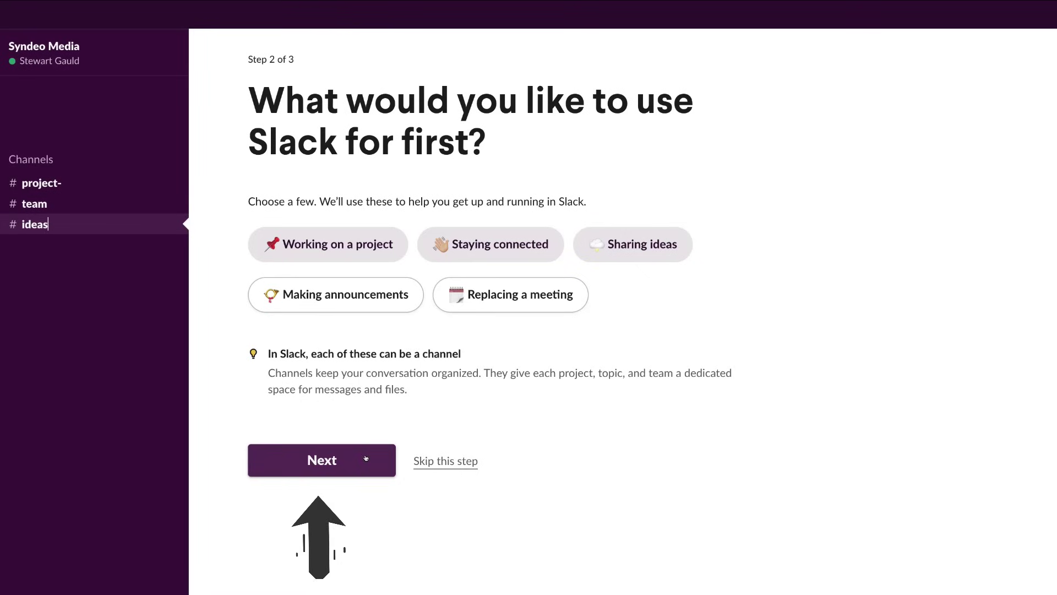
click(324, 455)
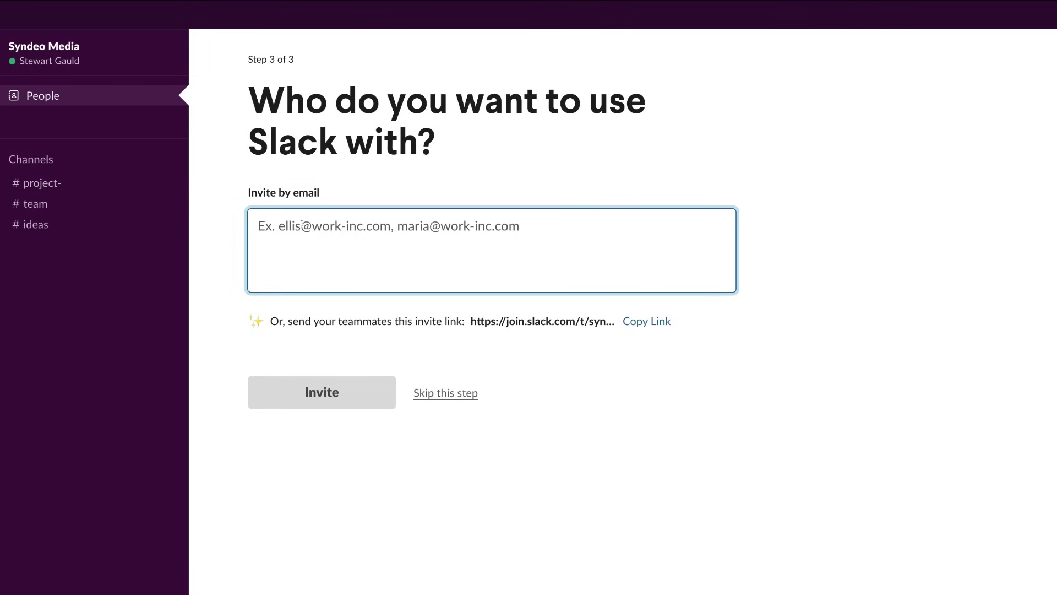
Step: Invite the teammates to the new workspace by entering their email addresses
key(ctrl+v)
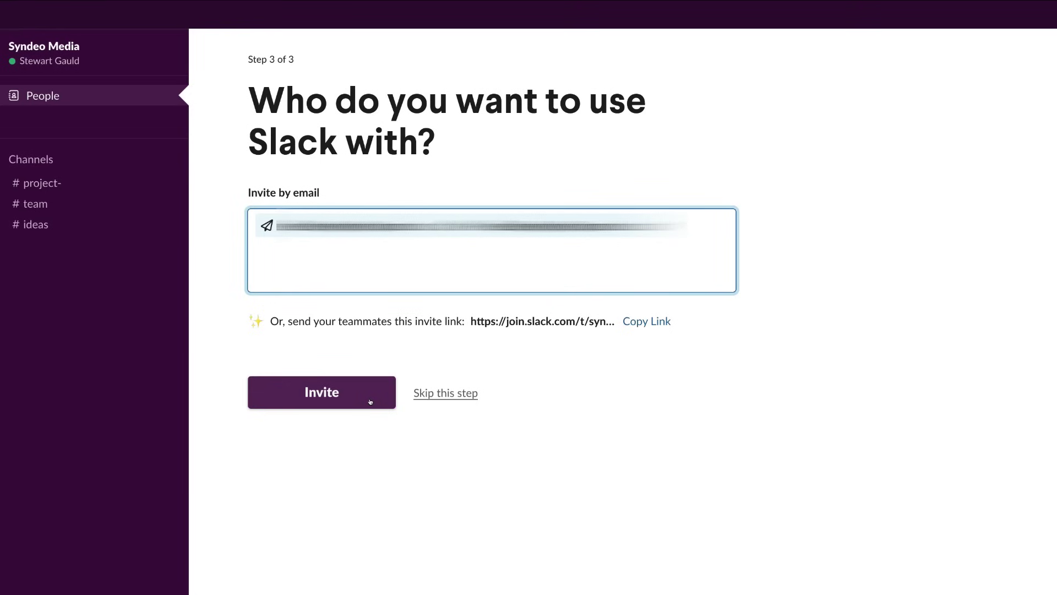
click(347, 396)
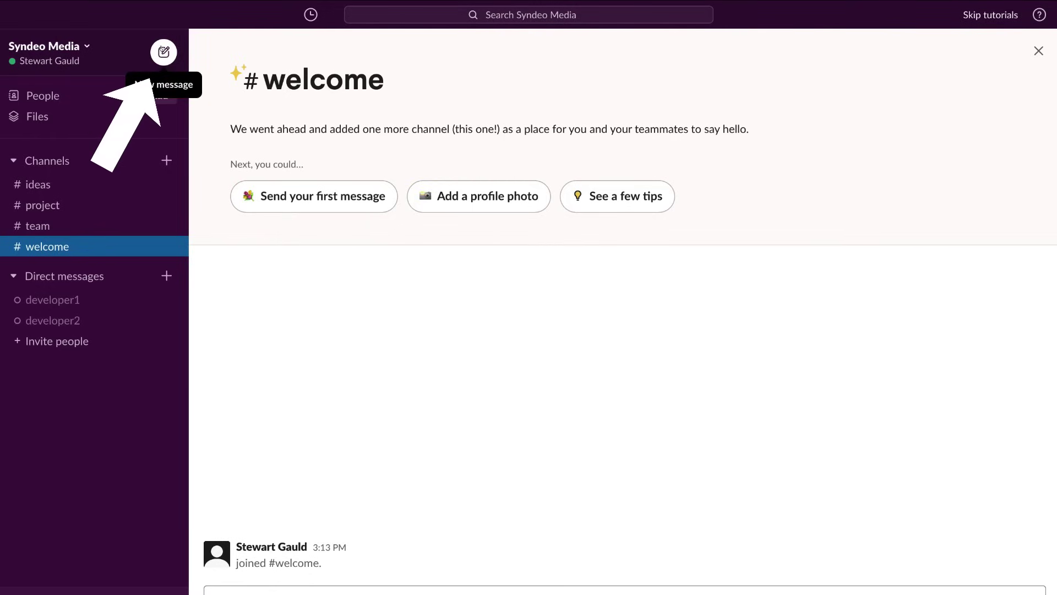
Step: Send the #welcome channel the message "Hey guys! Welcome to Slack! Here we can collaborate and communicate with complete ease..."
click(163, 52)
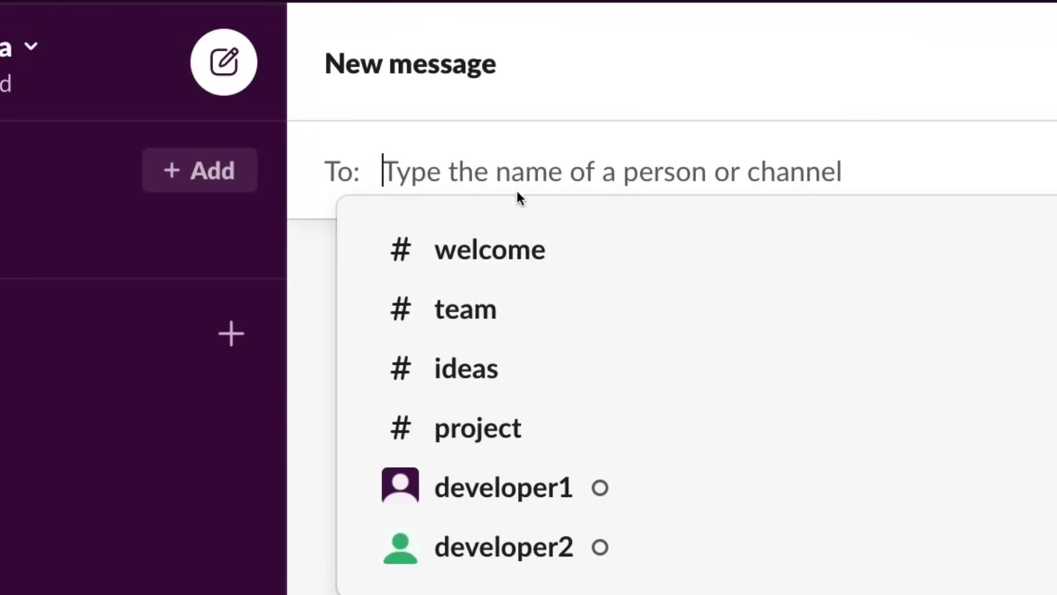
click(498, 247)
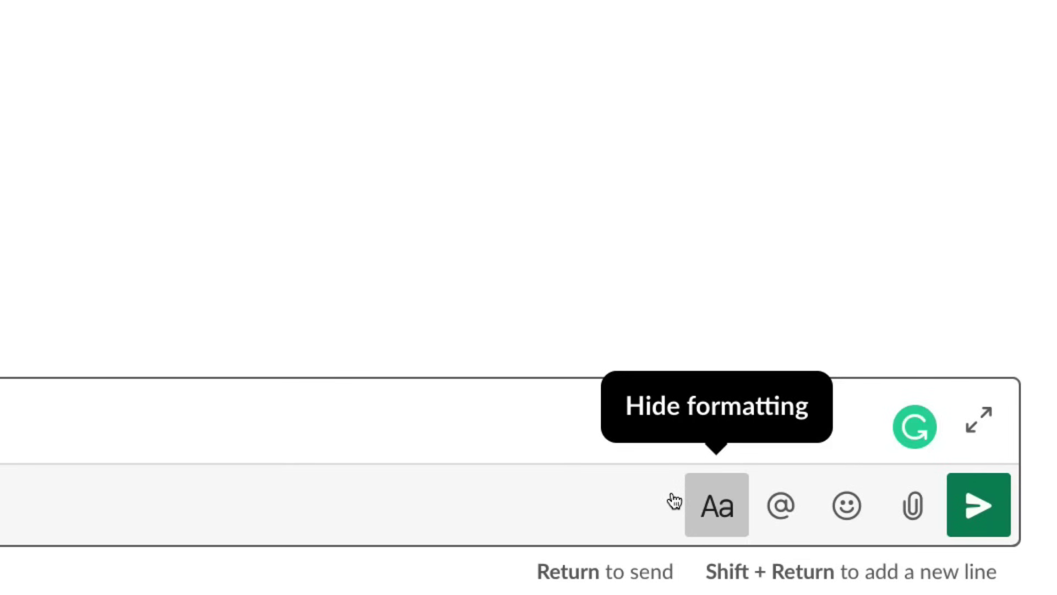
double_click(714, 504)
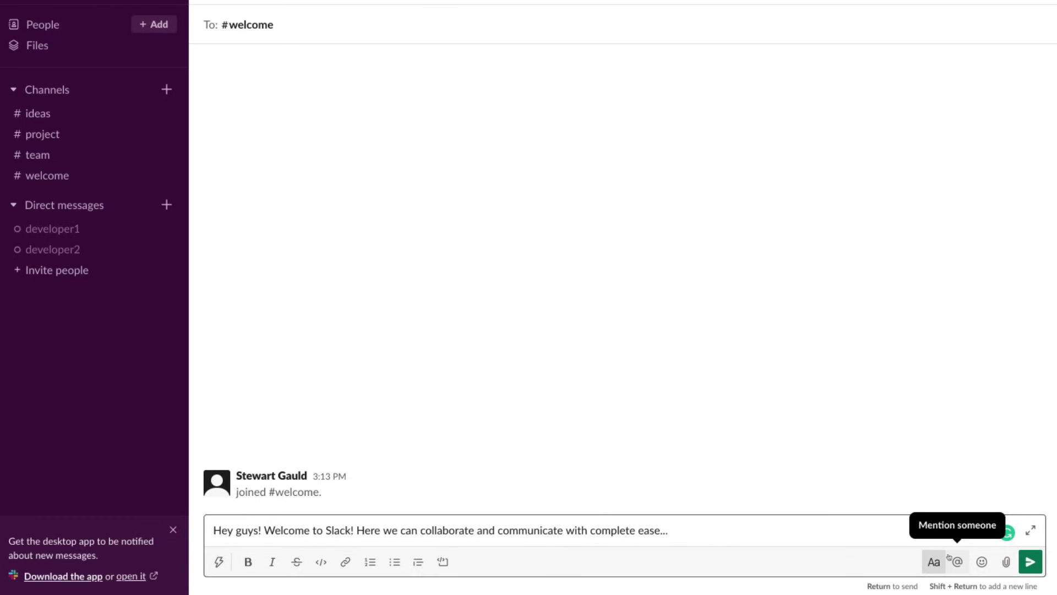
click(1030, 562)
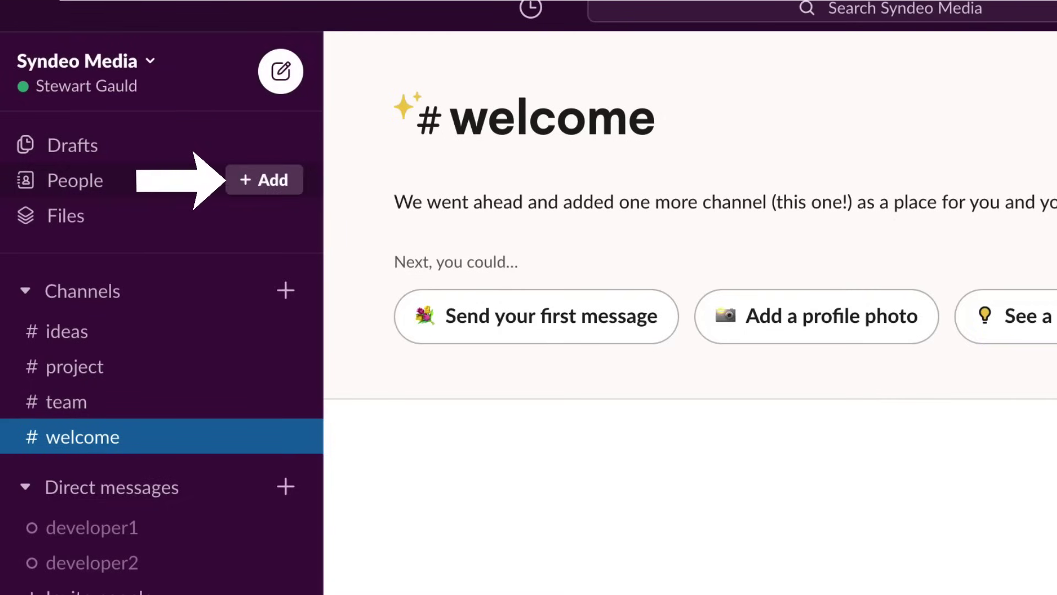
Step: Review the form for inviting people to the workspace, close it unsent and view the team's files
click(246, 178)
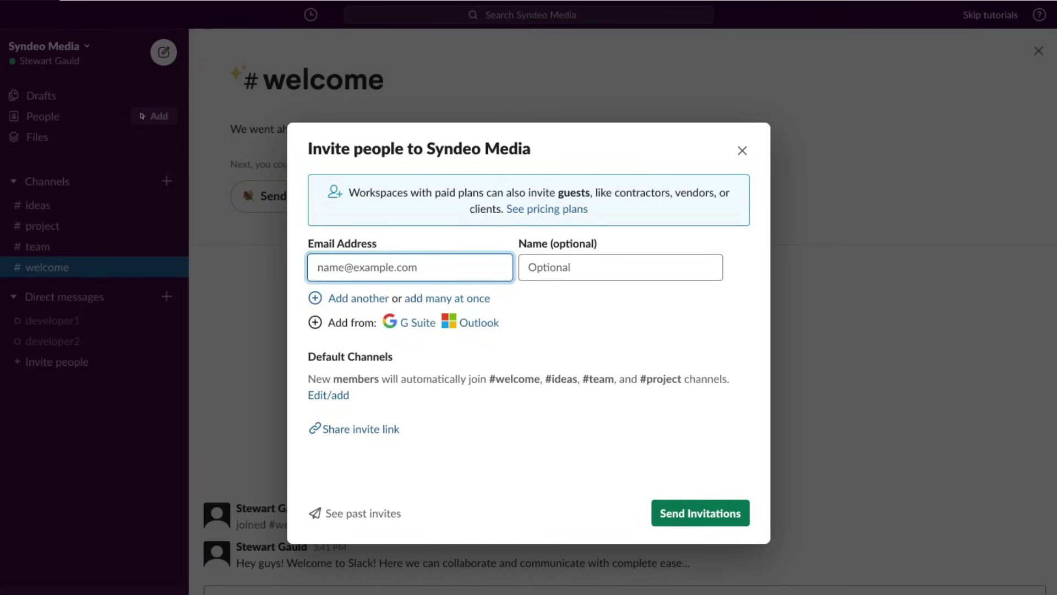
click(742, 151)
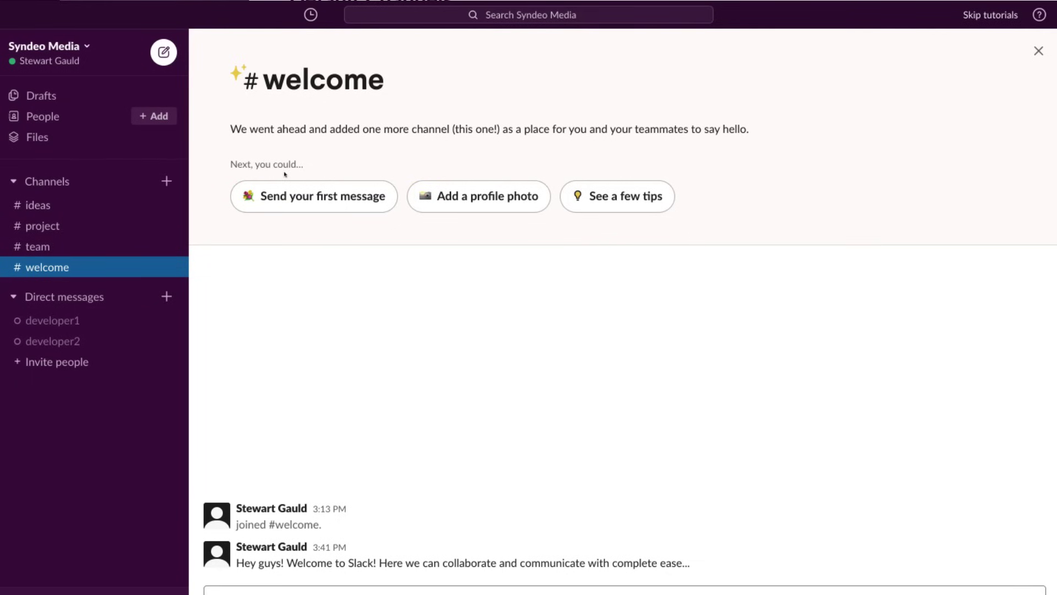
click(54, 135)
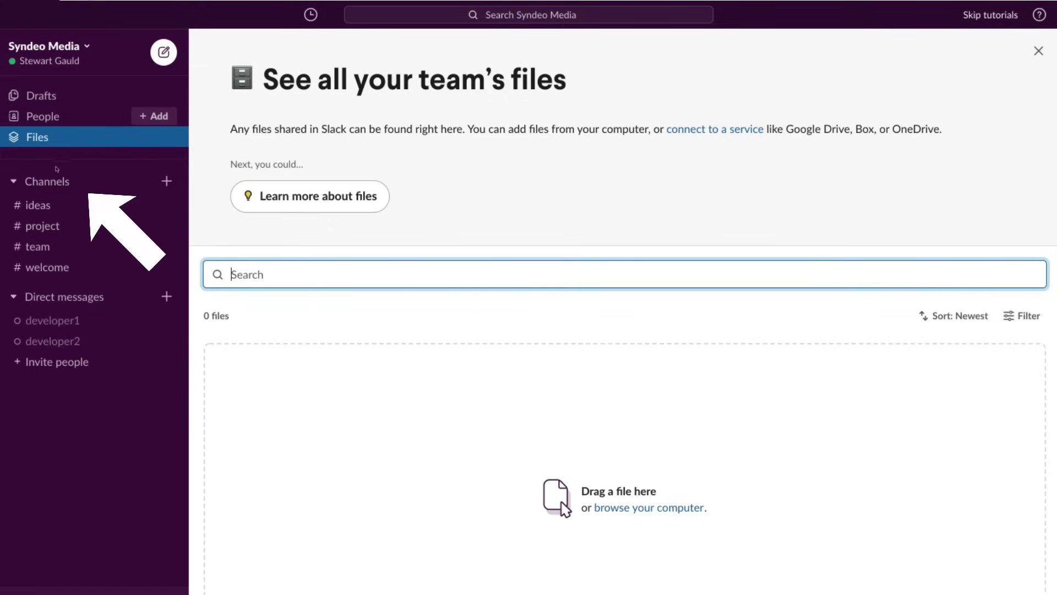
Step: Create a private channel named design with the description "Discussing design and website theme options."
click(163, 179)
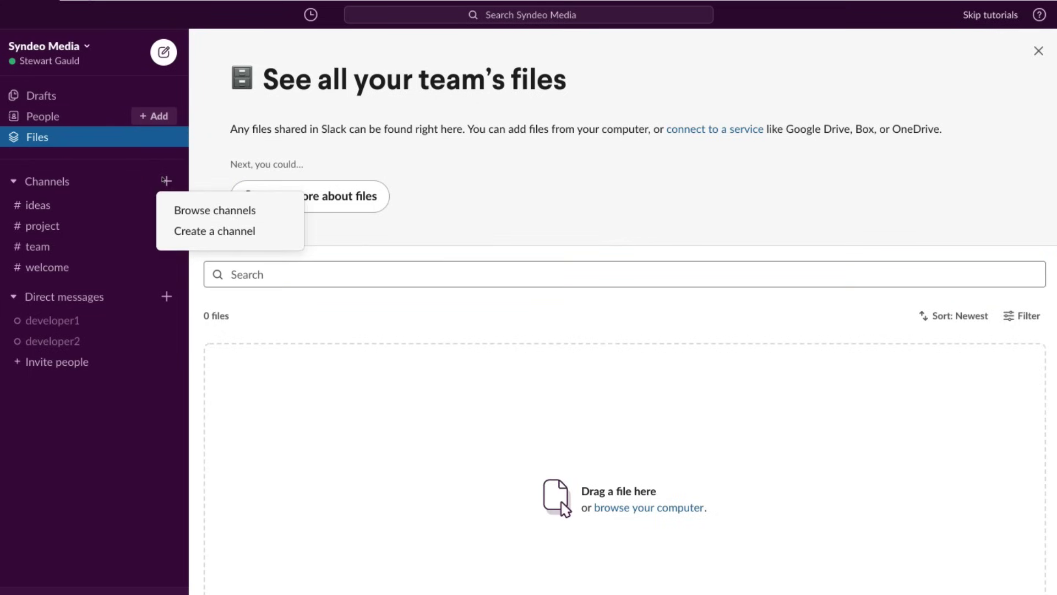
click(214, 231)
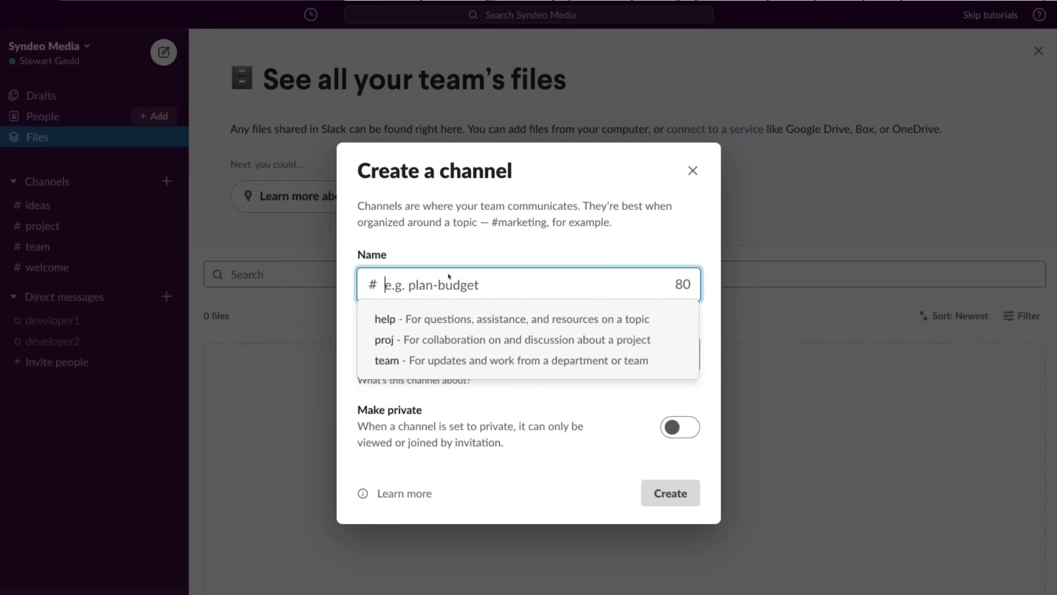
text(design)
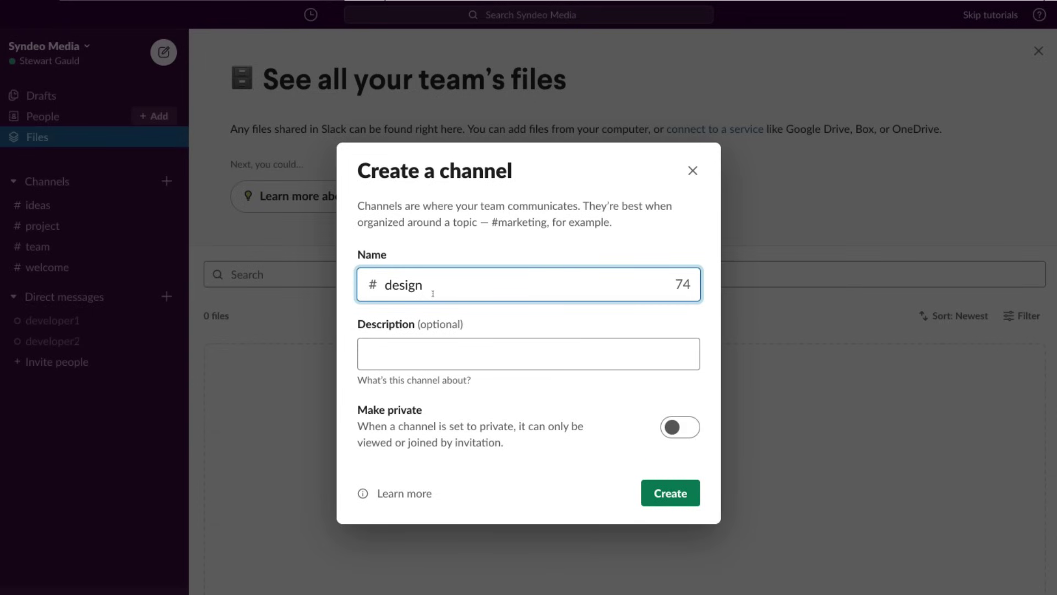
click(410, 345)
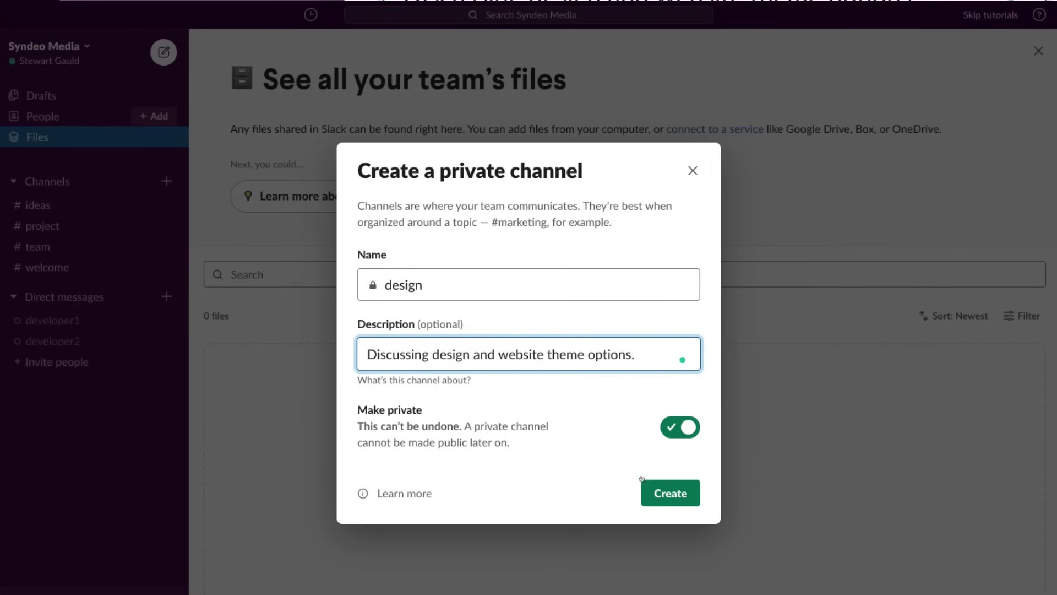
click(670, 492)
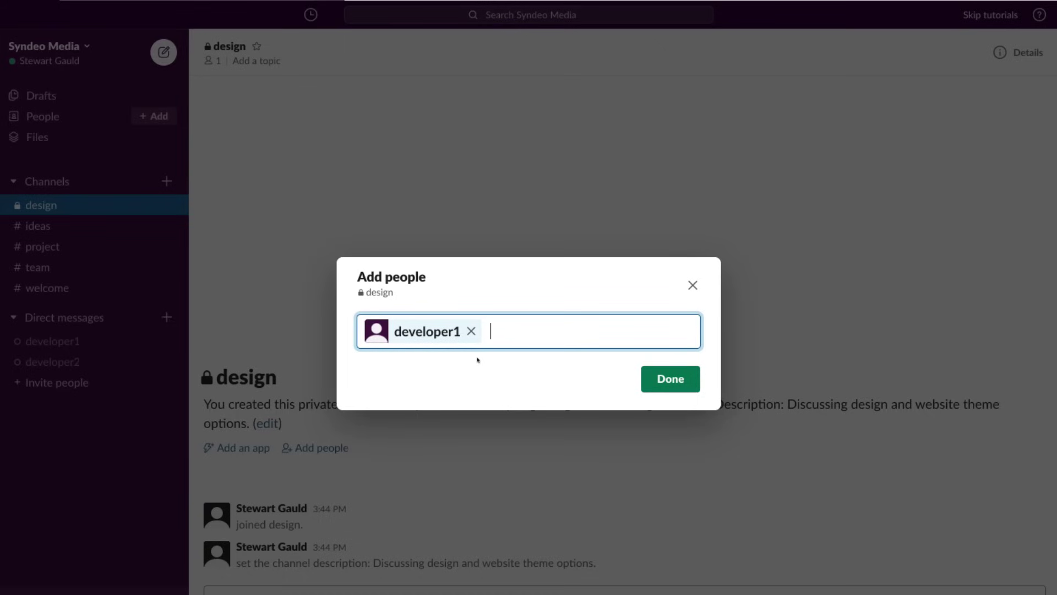
Step: Add developer1 and developer2 as members of the private design channel
text(d)
click(433, 391)
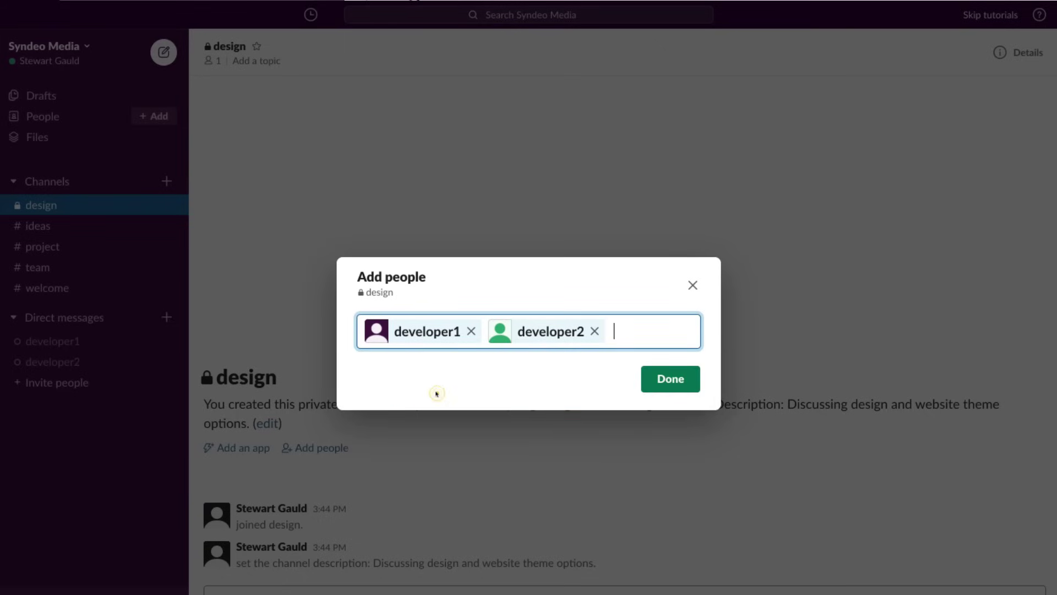
click(653, 378)
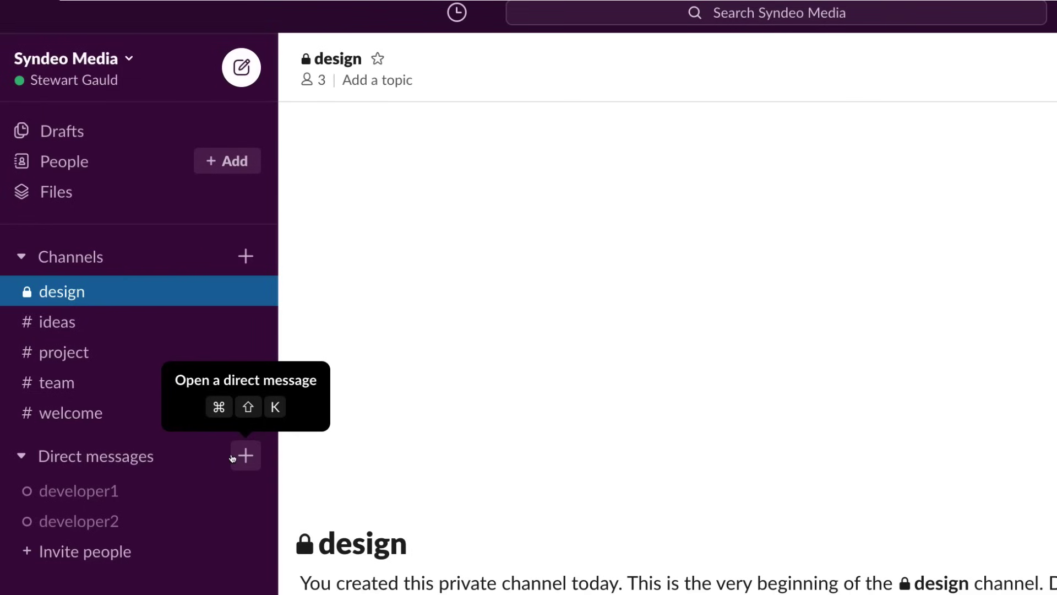
click(138, 483)
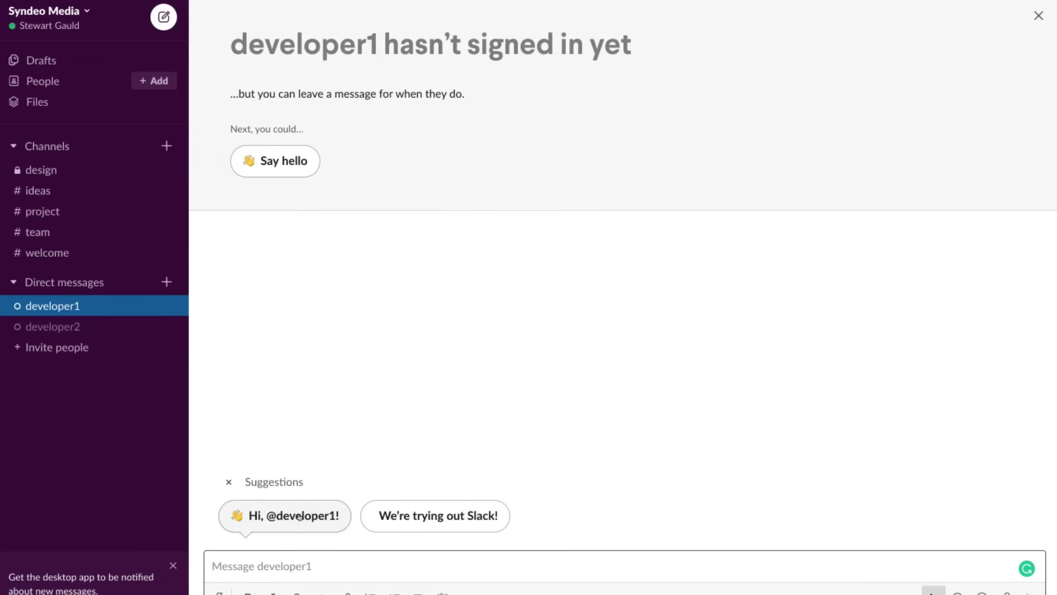
click(290, 504)
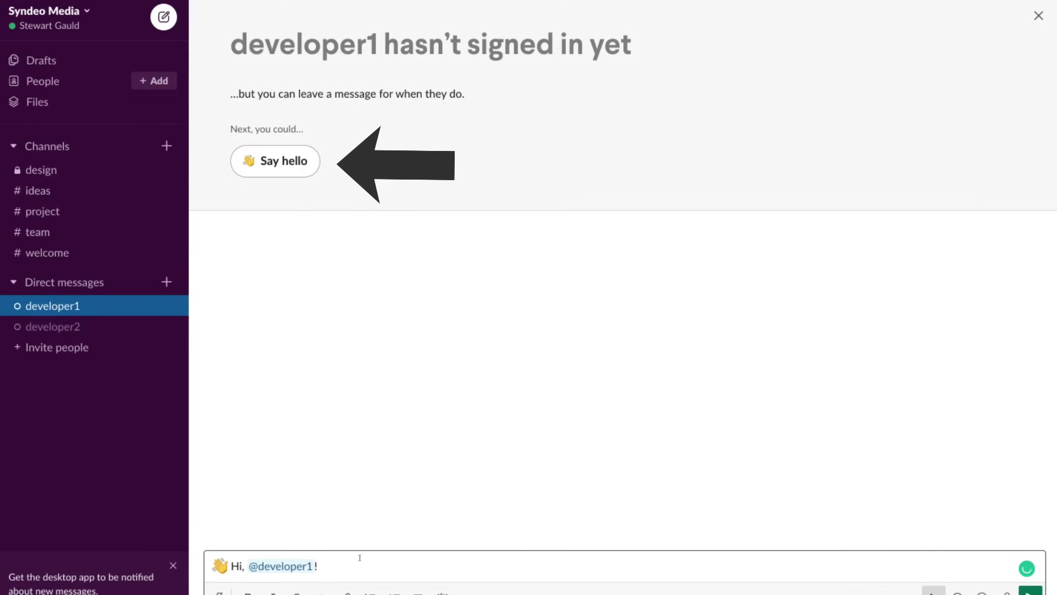
text(Let me know if you need help with your web design project. I have free time toda)
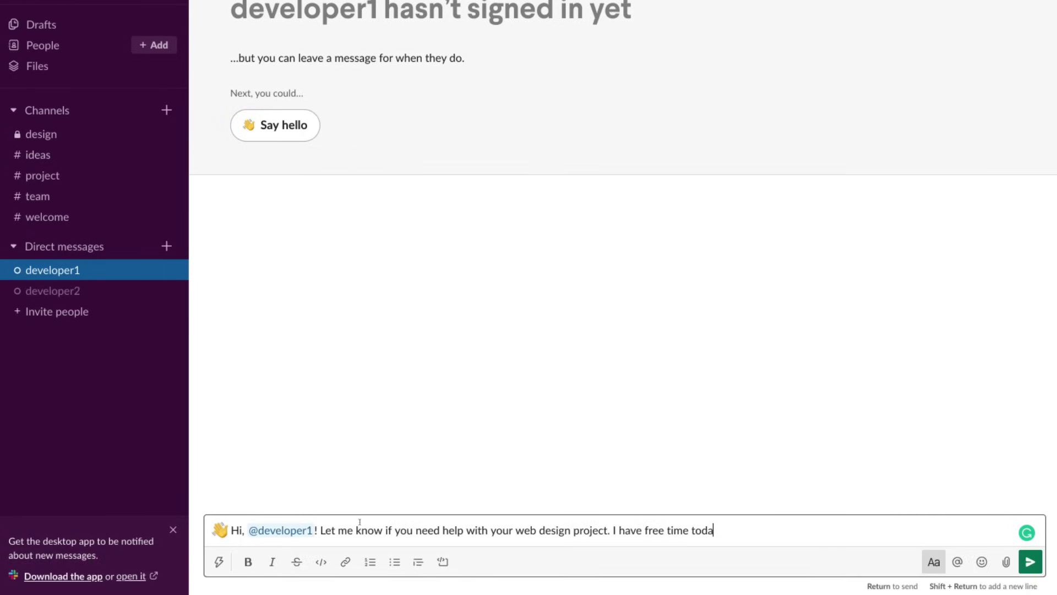
text(y.)
click(1029, 560)
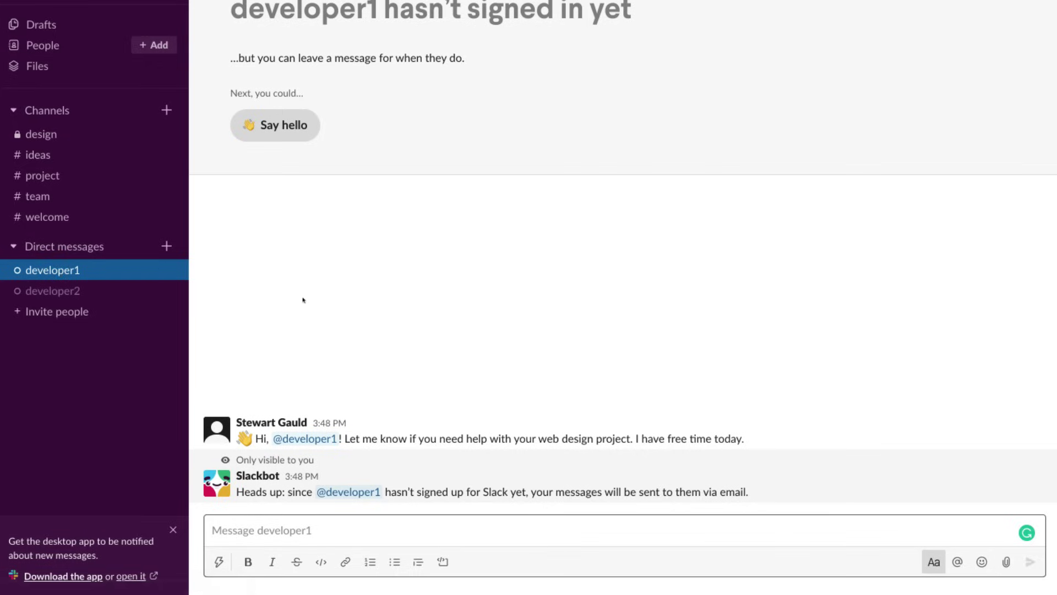
Step: Open the direct message conversation with developer2 and toggle your own availability, ending on active
click(65, 291)
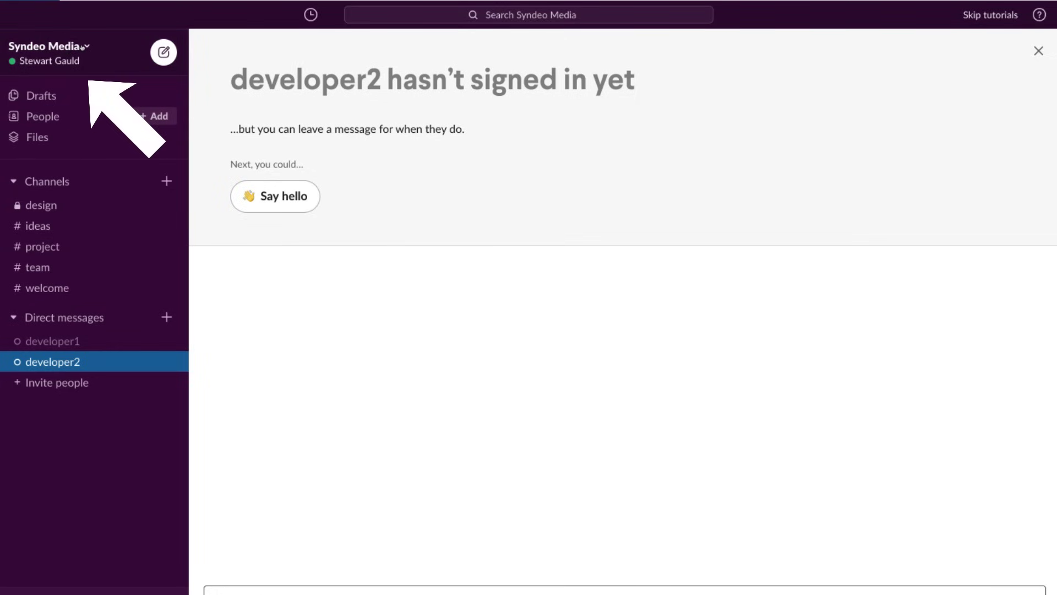
click(84, 47)
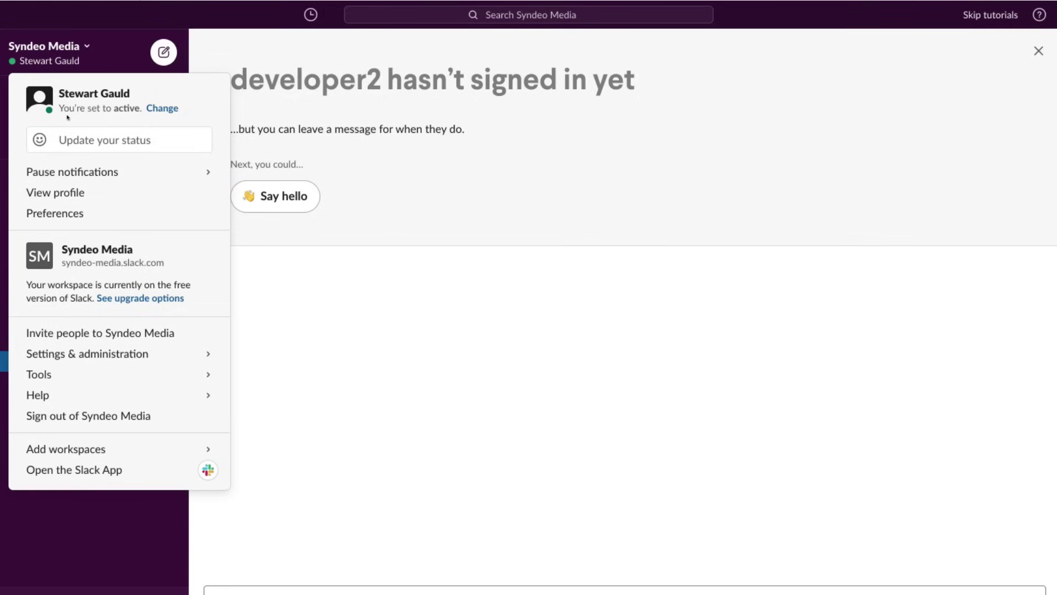
click(154, 108)
click(163, 109)
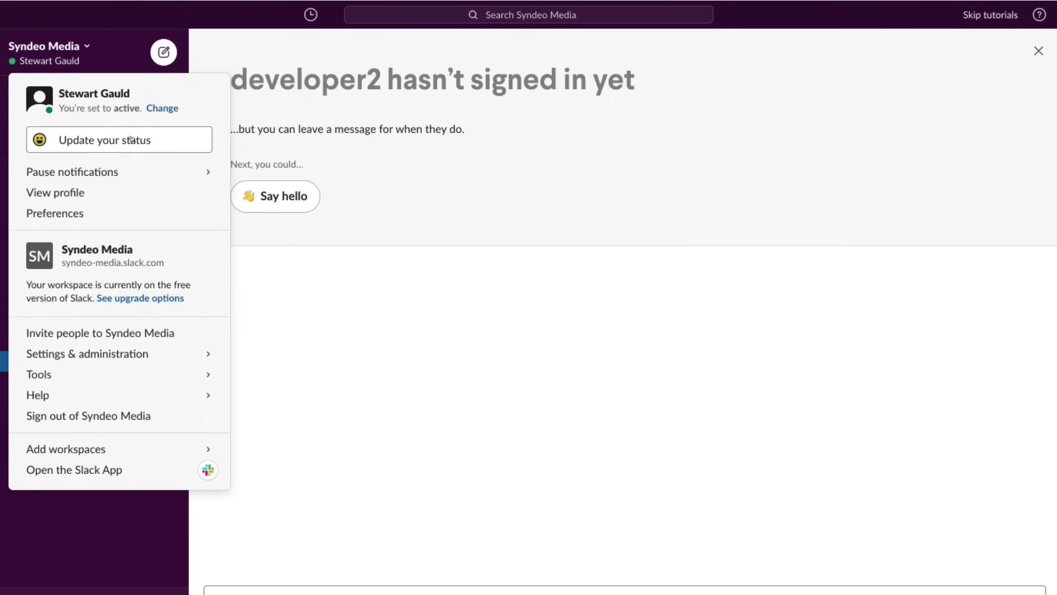
Step: View your own profile details and close the profile
mouse_move(109, 171)
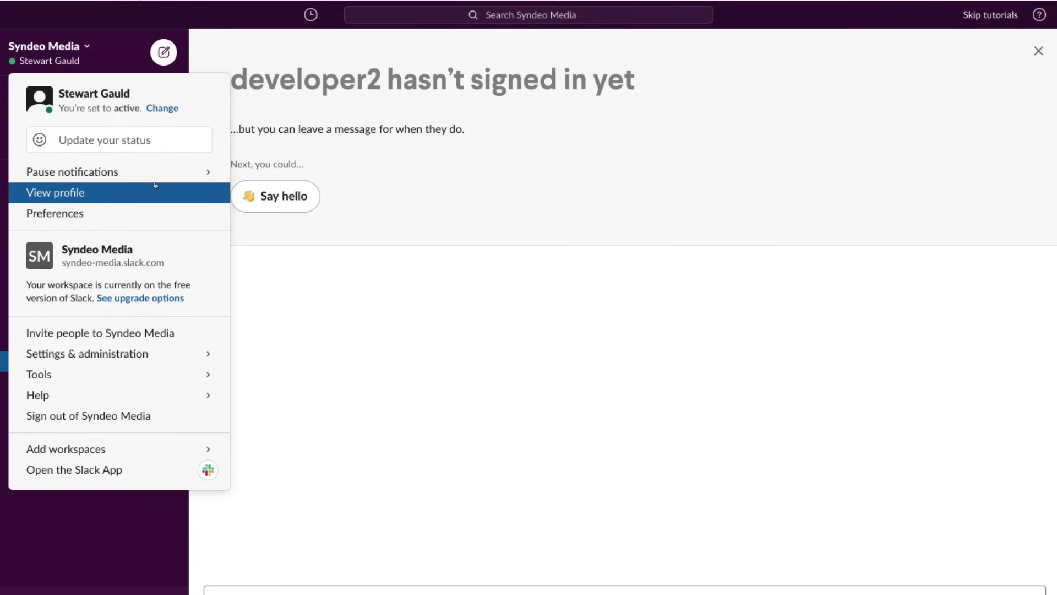
click(107, 194)
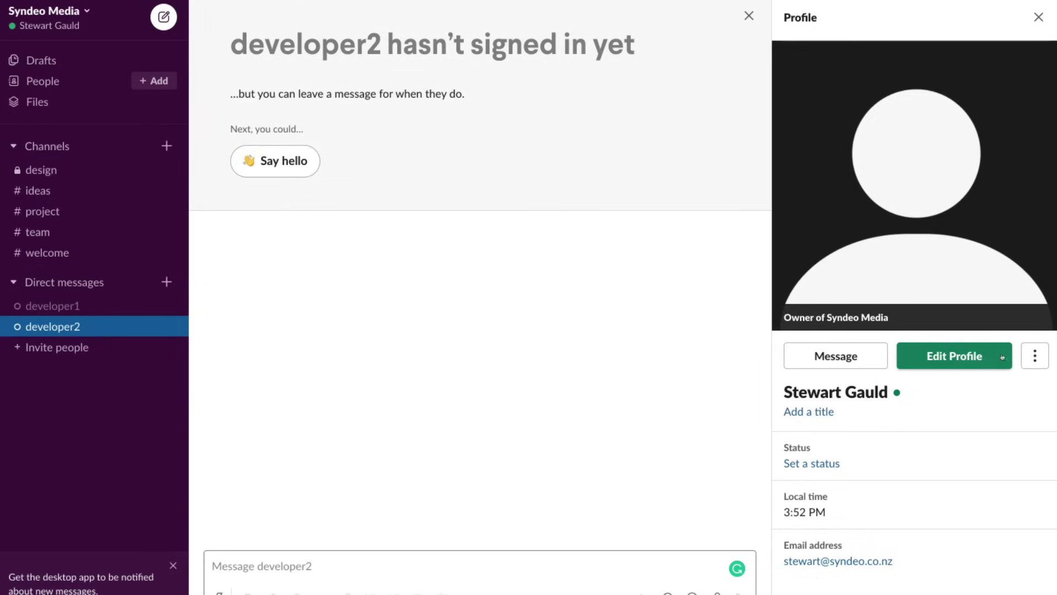
click(1039, 17)
Step: Open the app management page for the Syndeo Media workspace from its administration options
click(74, 11)
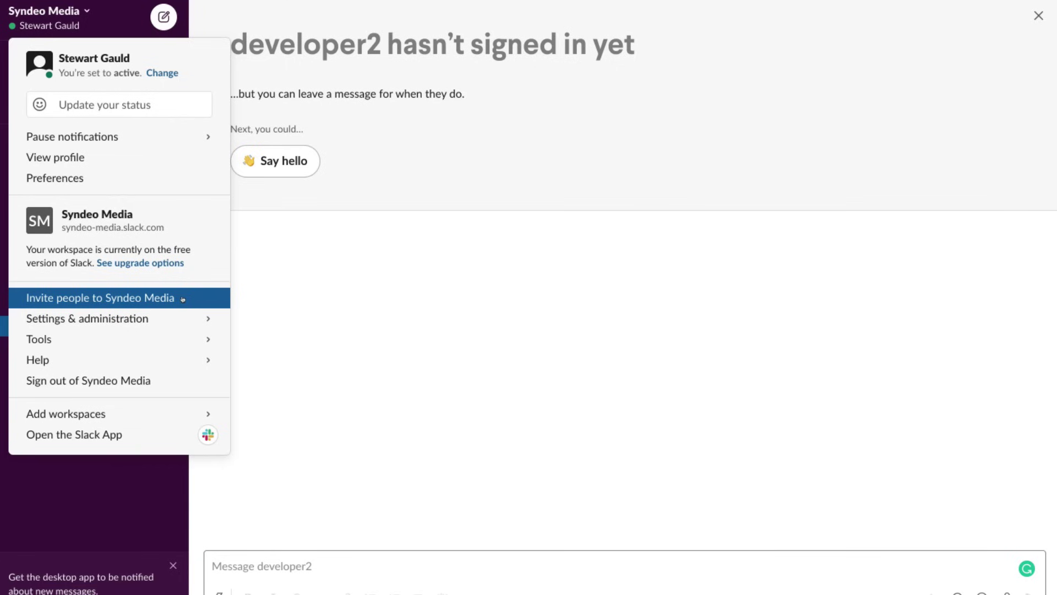
mouse_move(178, 314)
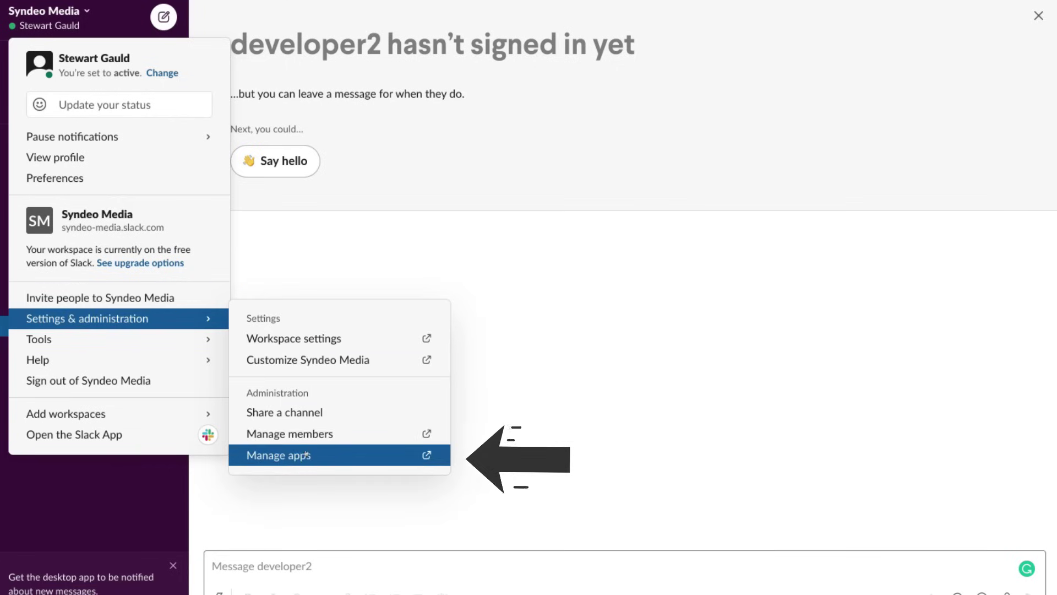
click(333, 456)
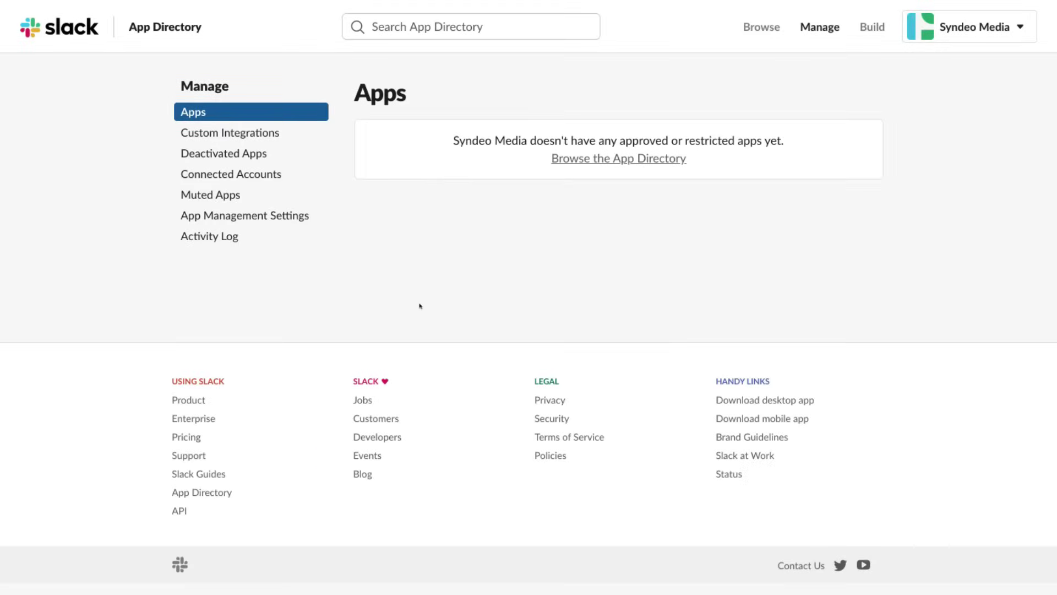
Step: Browse the App Directory, examining the featured apps, working-from-home apps, daily tools, essential apps, new apps and bots
click(611, 158)
scroll(743, 326, down, 9)
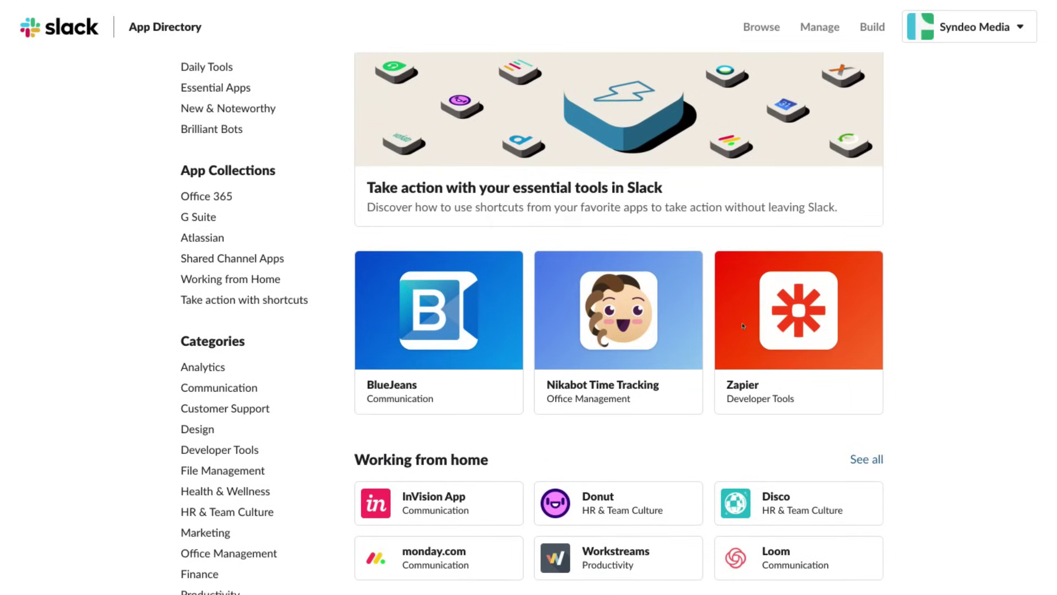
scroll(743, 326, down, 3)
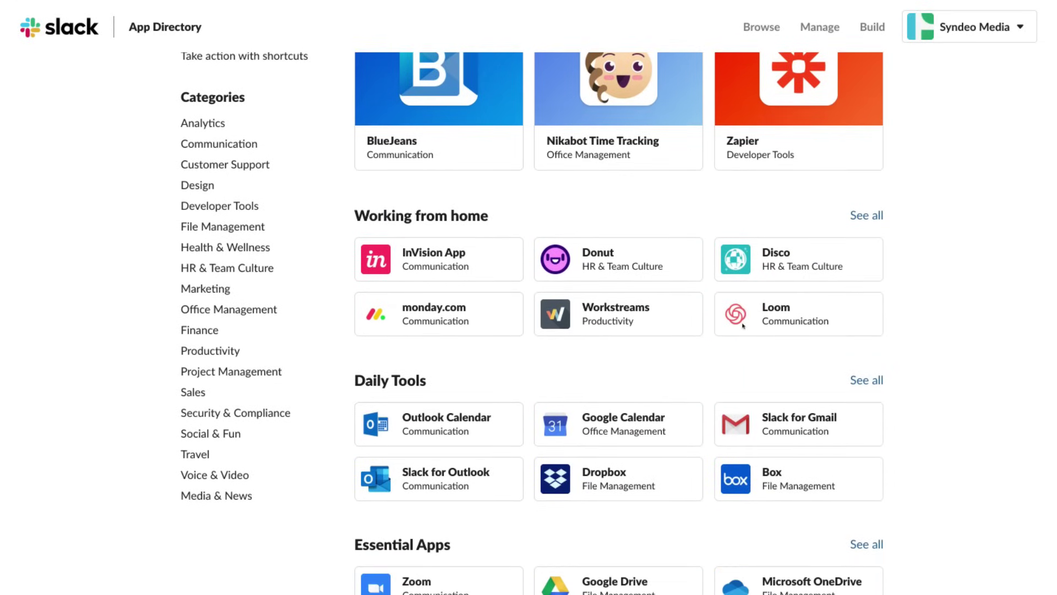
scroll(742, 326, down, 1)
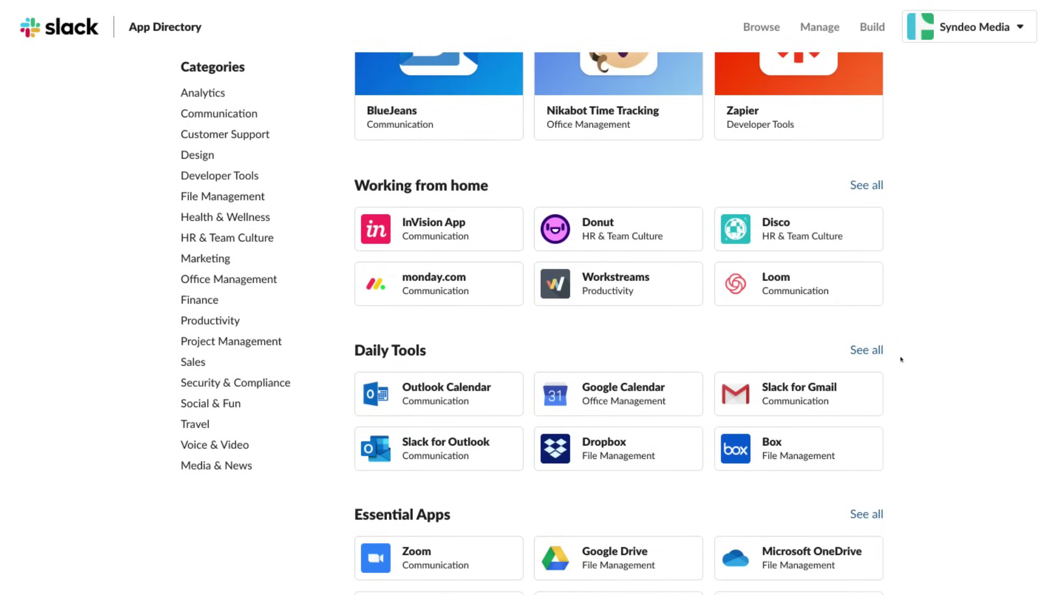
scroll(902, 360, down, 1)
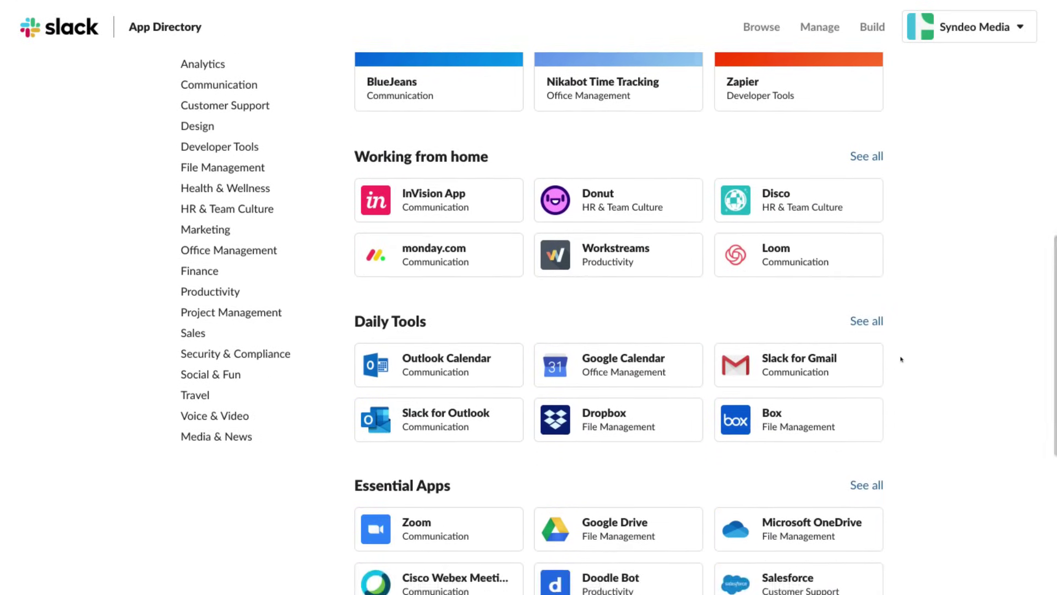
scroll(832, 377, down, 1)
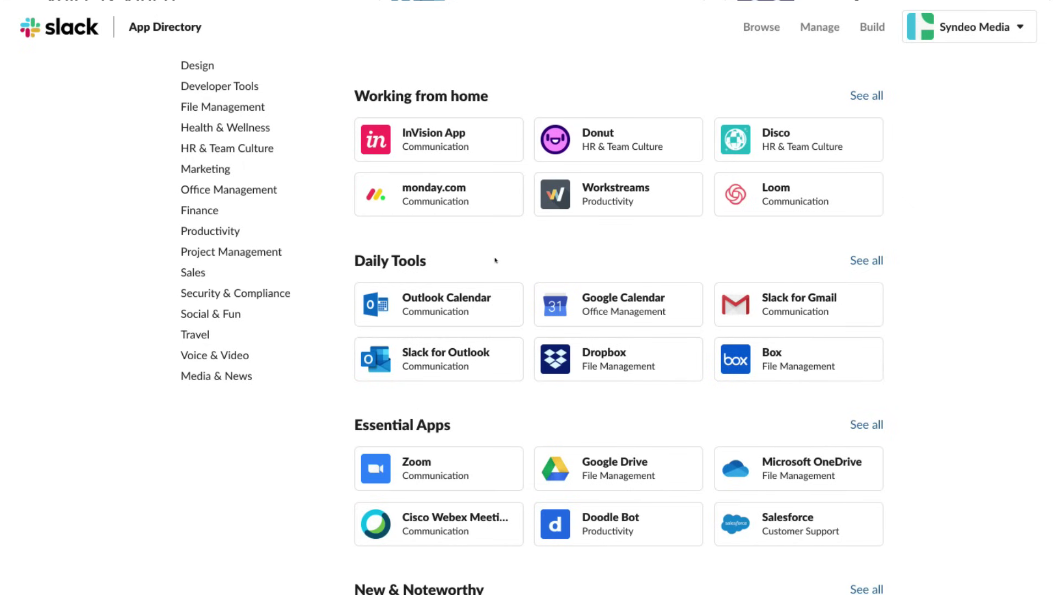
scroll(575, 430, down, 5)
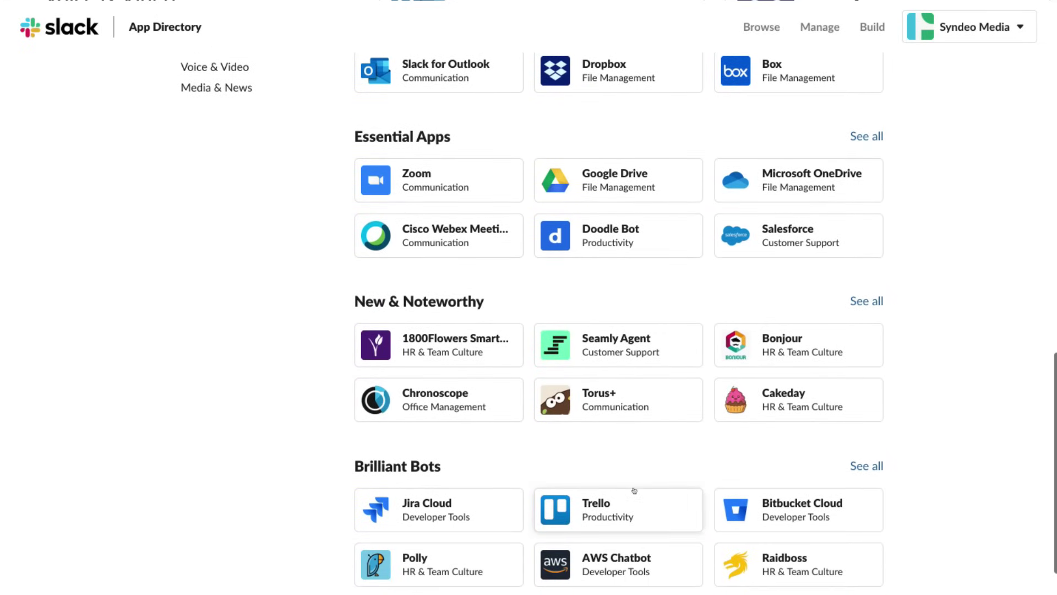
scroll(916, 505, up, 3)
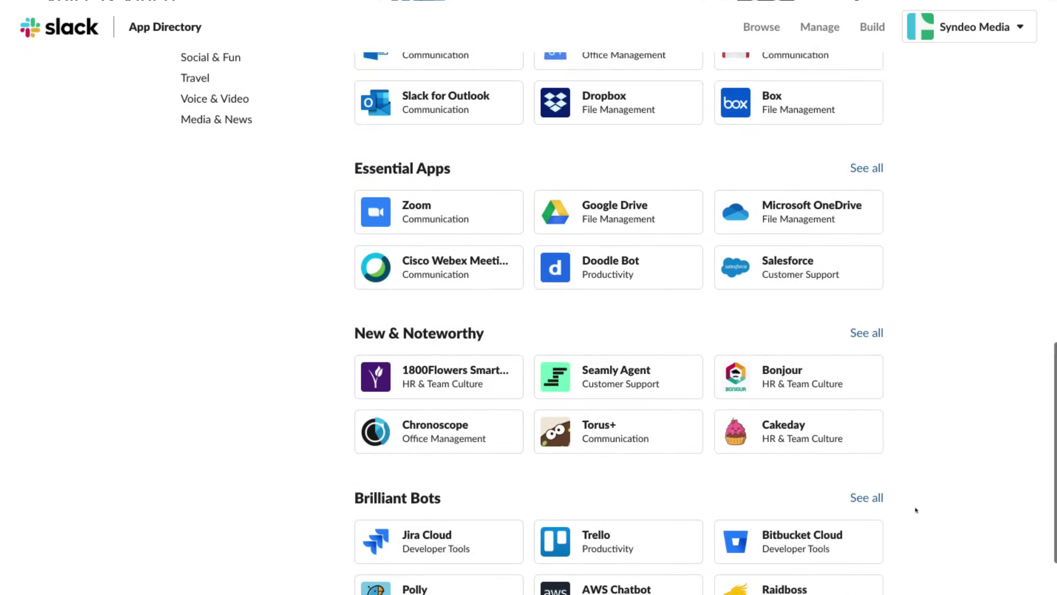
scroll(916, 510, up, 8)
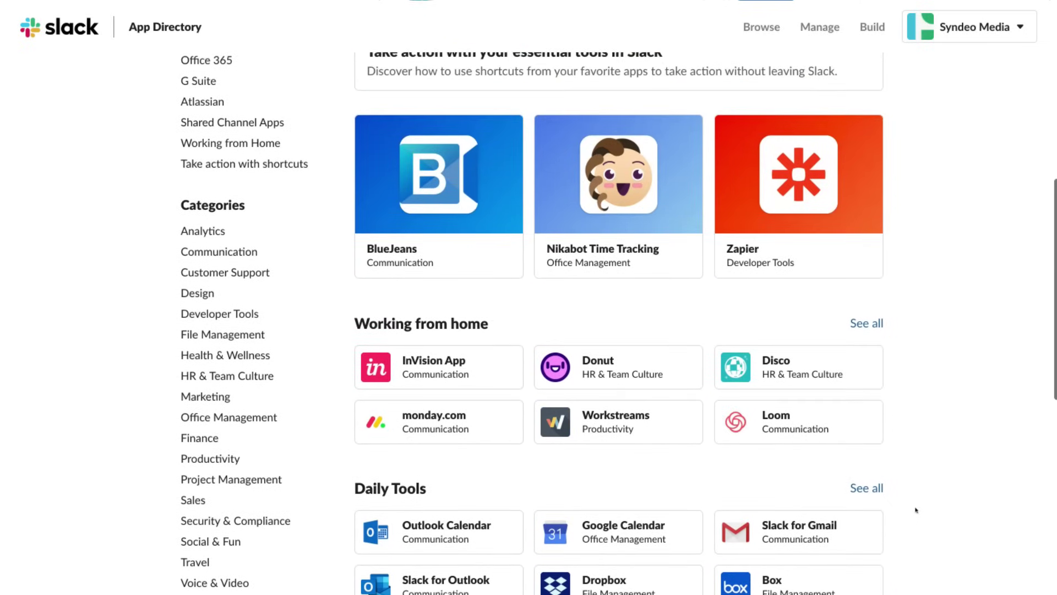
scroll(916, 510, up, 3)
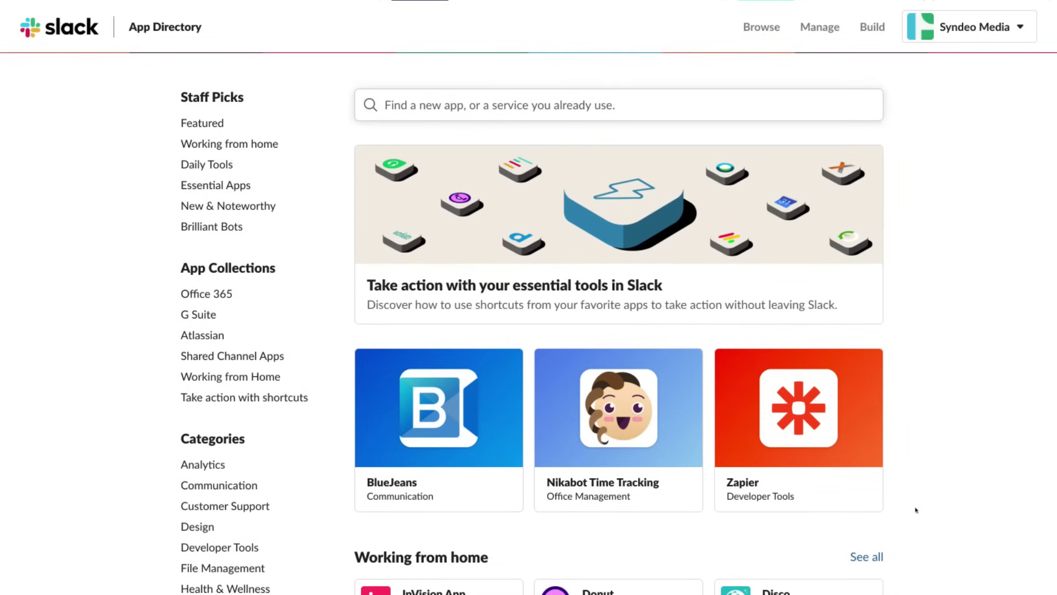
scroll(915, 510, up, 5)
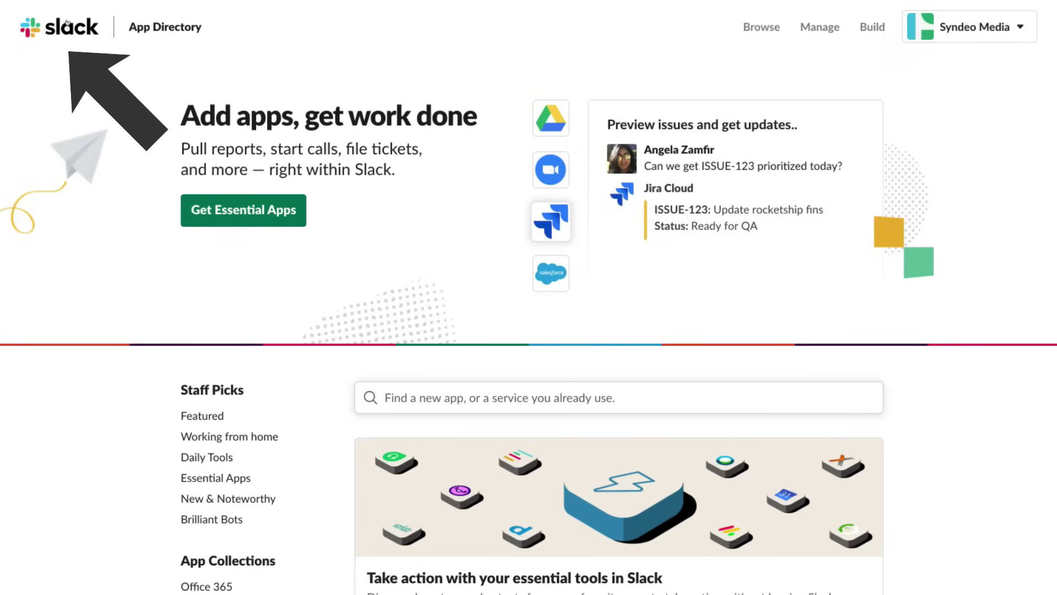
Step: Return to the Syndeo Media workspace and review the prices and top features of its upgrade plans
click(66, 23)
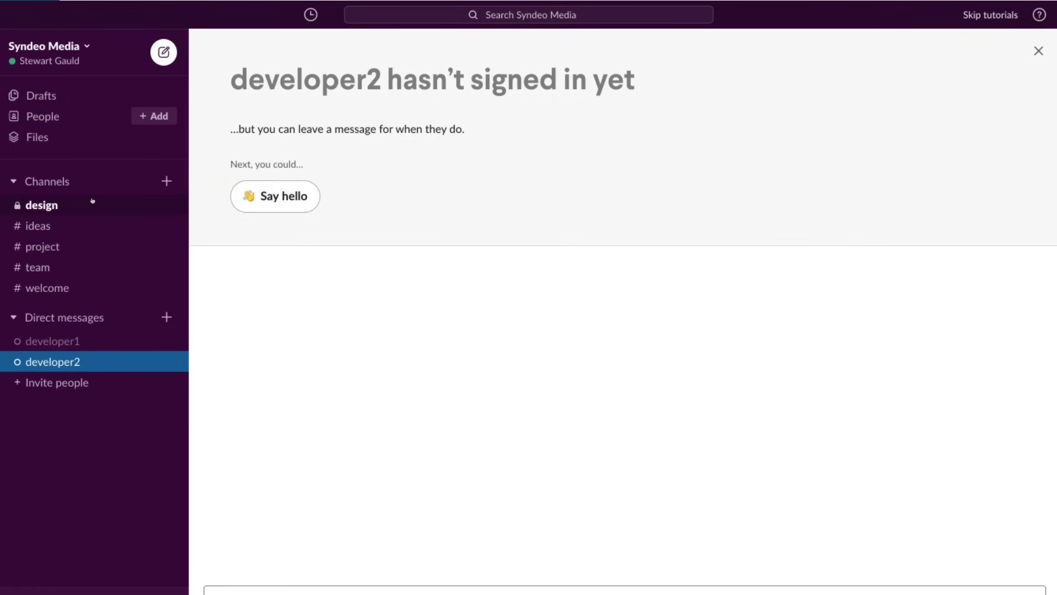
click(87, 49)
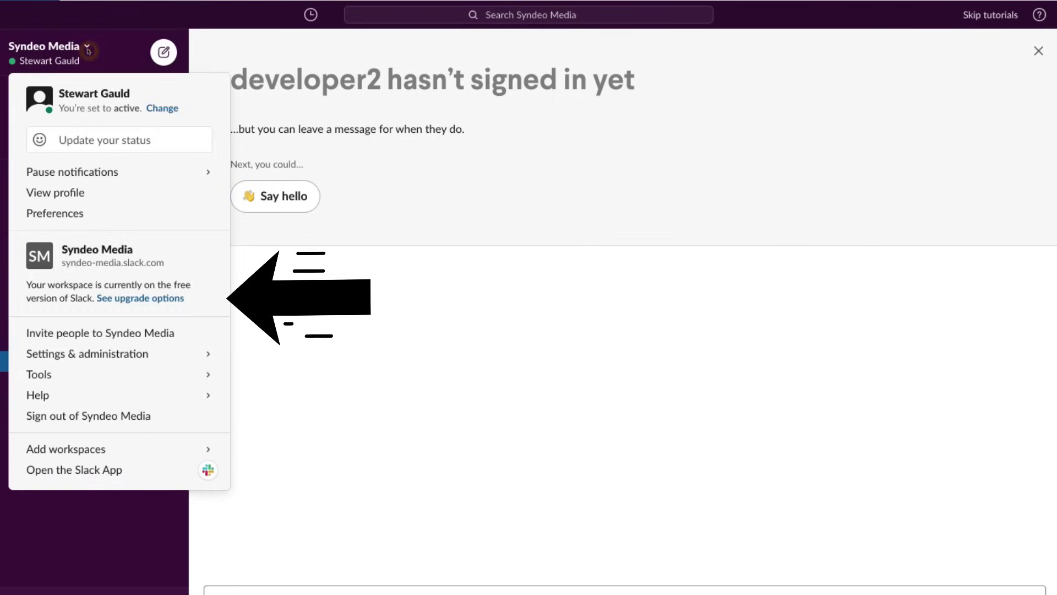
click(134, 298)
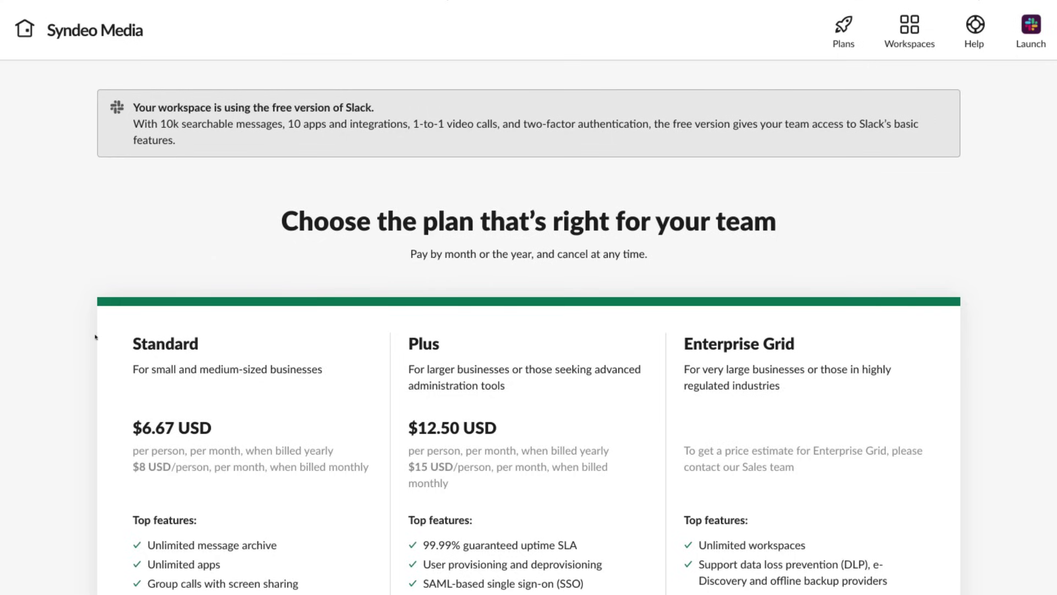
scroll(266, 421, down, 1)
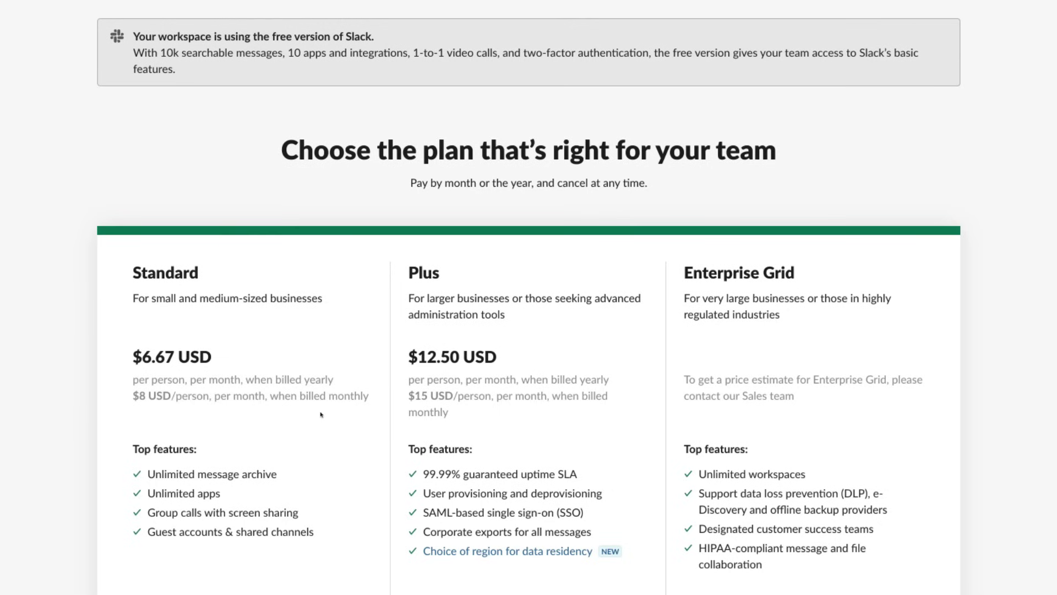